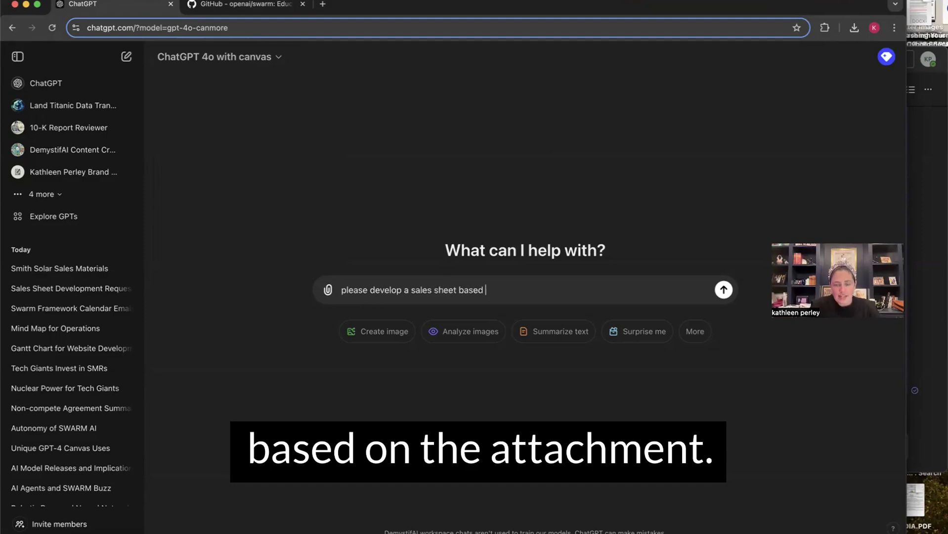
Complete the prompt as "please develop a sales sheet based on the attachment" and start a file search for an upload from the computer.
type("on the attachm")
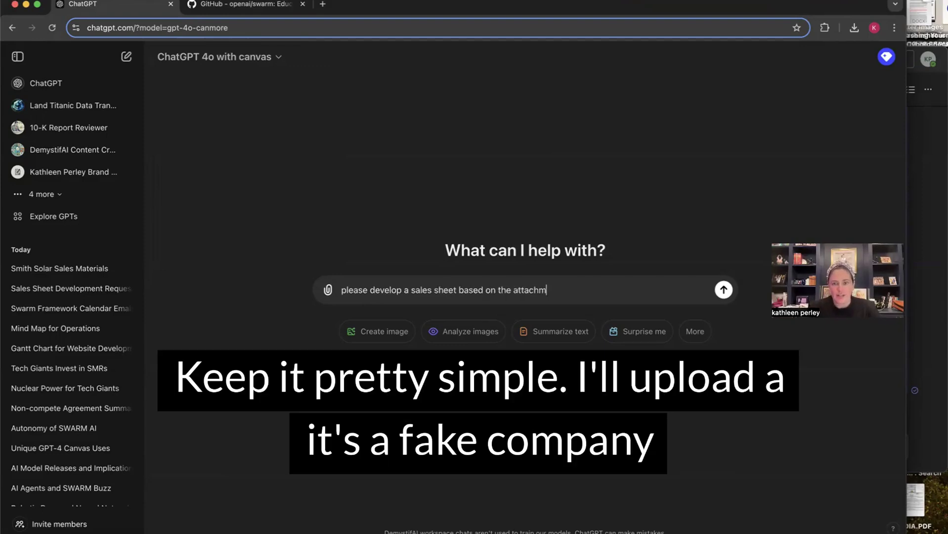
type("ent")
left_click(328, 290)
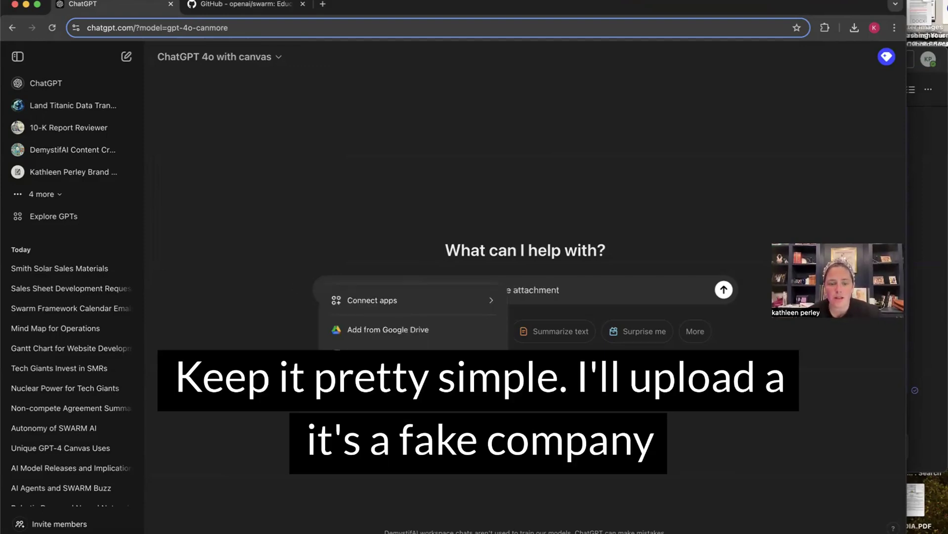
left_click(388, 359)
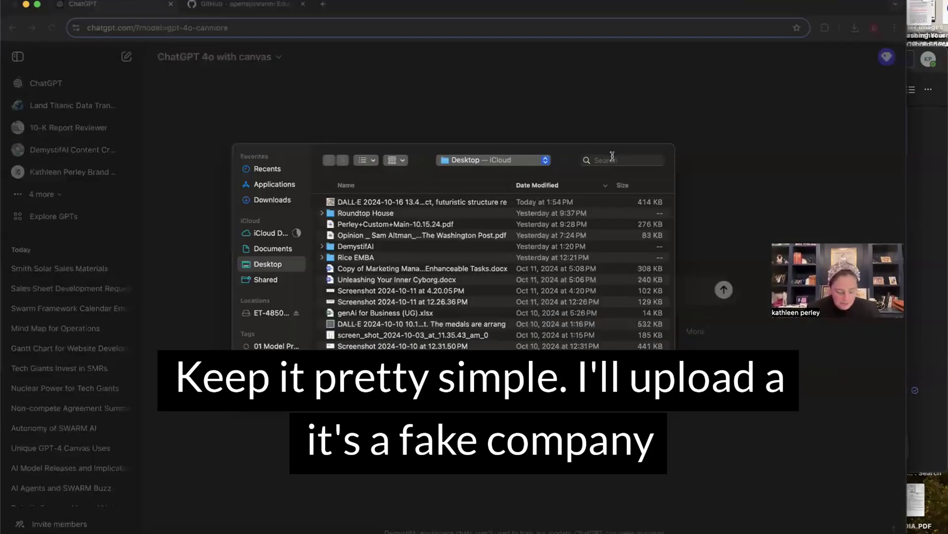
left_click(611, 156)
type("sales")
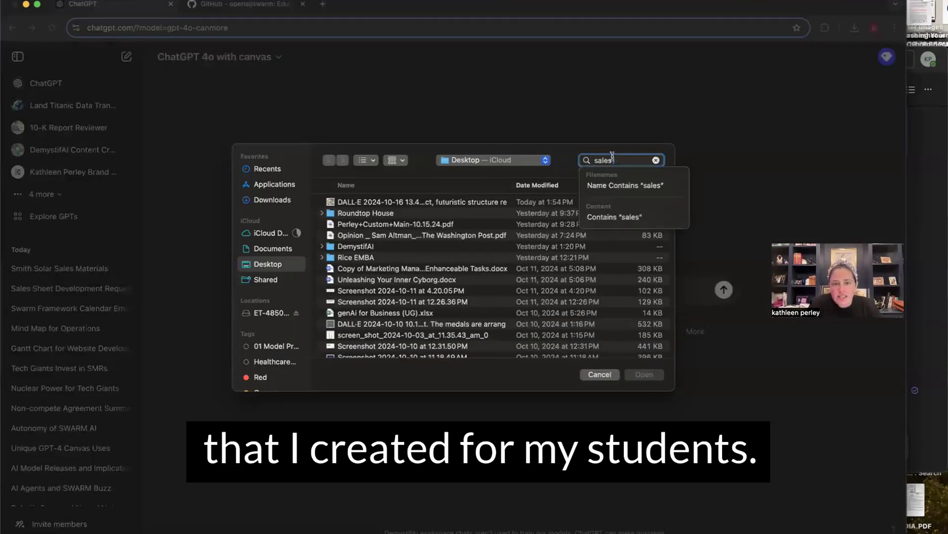
type(" training")
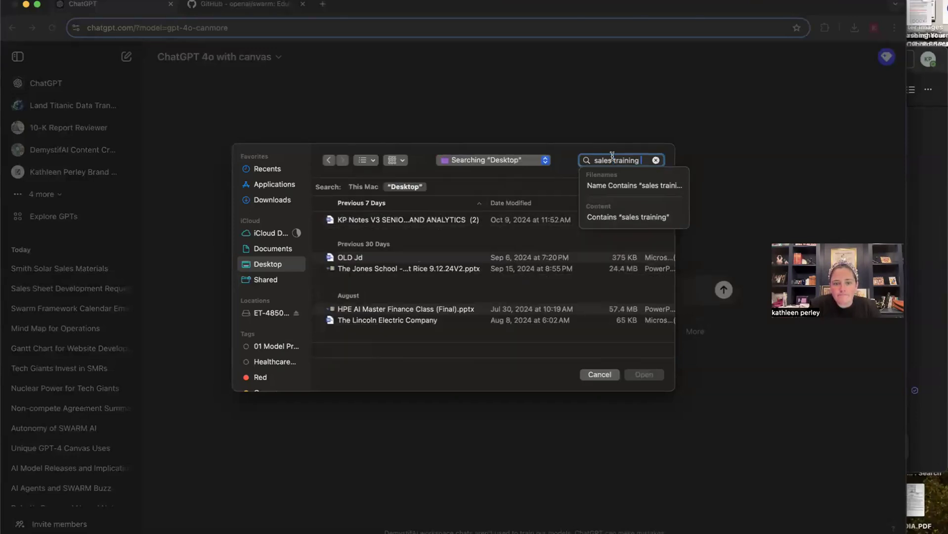
type(" ful")
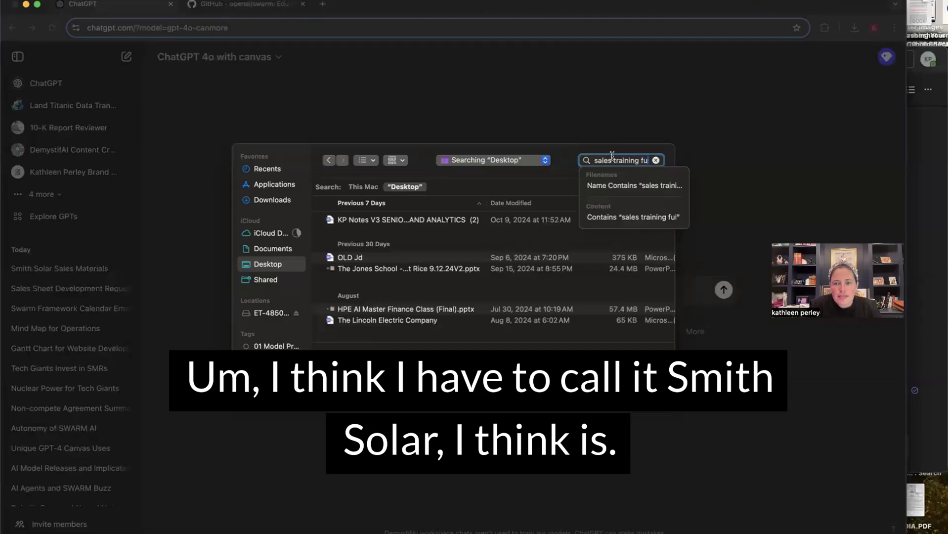
key("BackSpace")
key("BackSpace")
key("BackSpace")
key("BackSpace")
key("BackSpace")
key("BackSpace")
key("BackSpace")
key("BackSpace")
key("BackSpace")
key("BackSpace")
key("BackSpace")
key("BackSpace")
key("BackSpace")
key("BackSpace")
key("BackSpace")
key("BackSpace")
key("BackSpace")
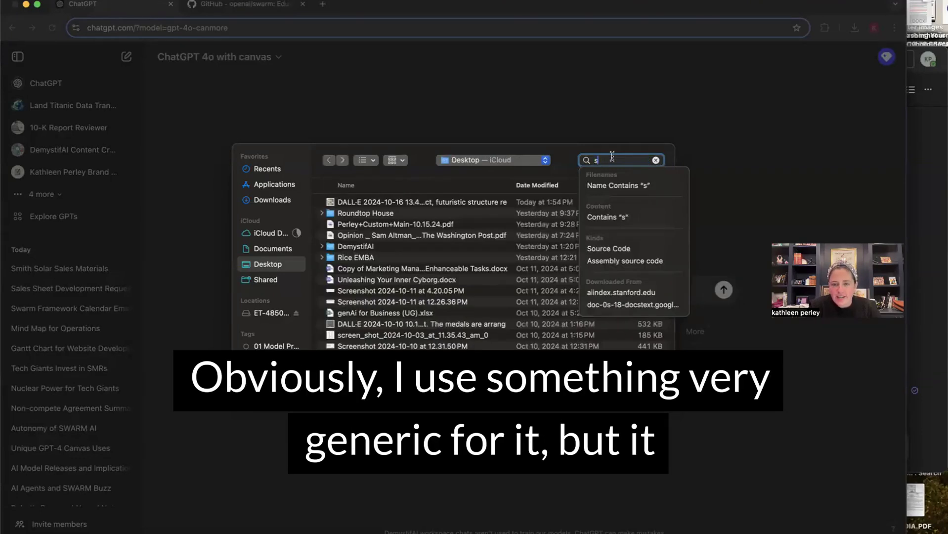
Search for "smith solar", attach solar_salesrep_training (1).docx to the prompt and send it.
type("mith solar")
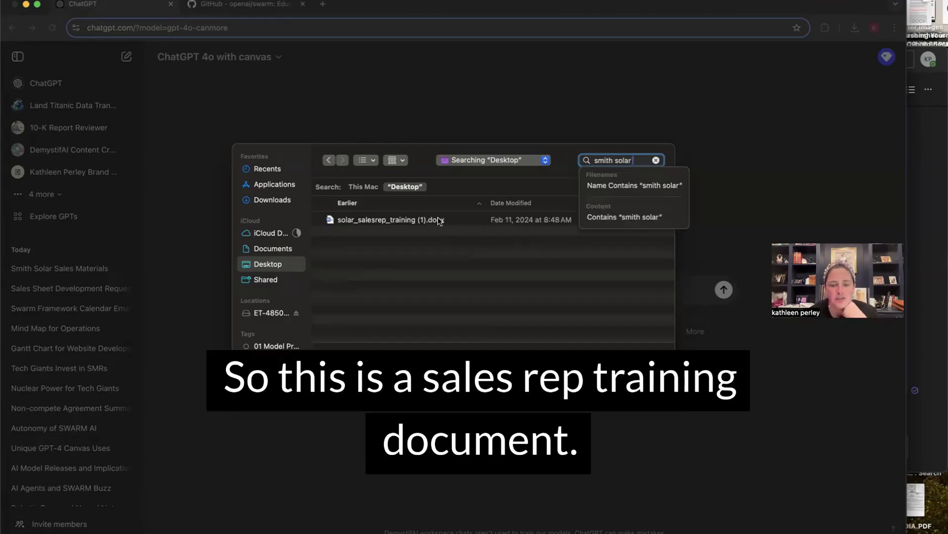
key("Return")
key("Return")
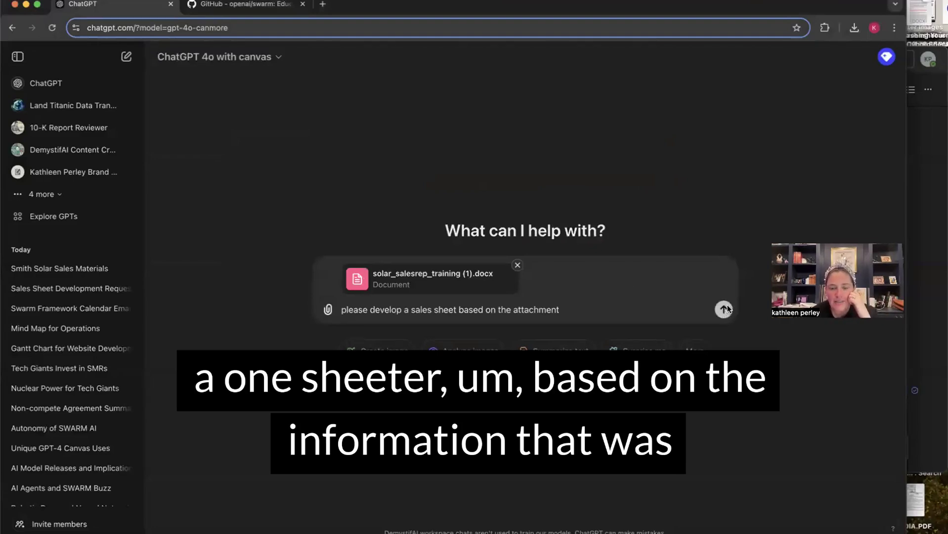
left_click(724, 309)
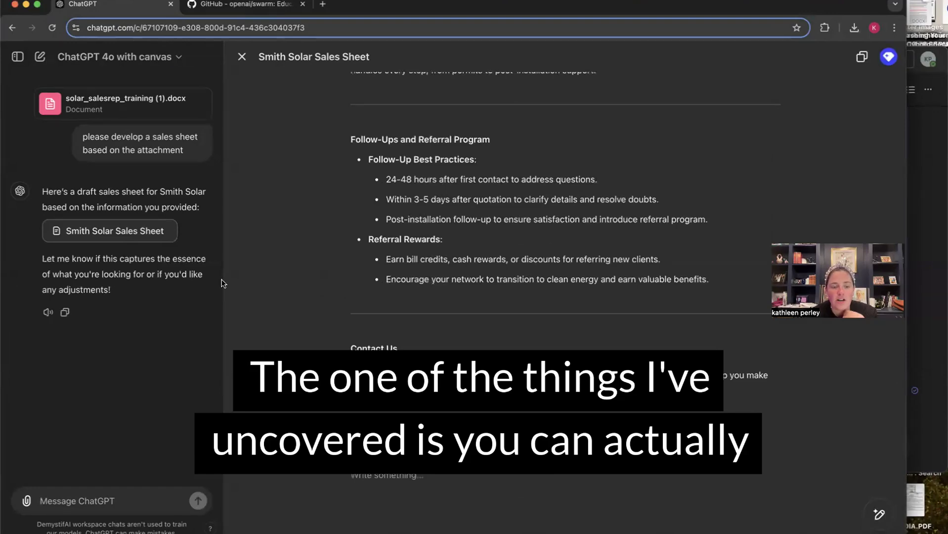
left_click_drag(223, 283, 452, 321)
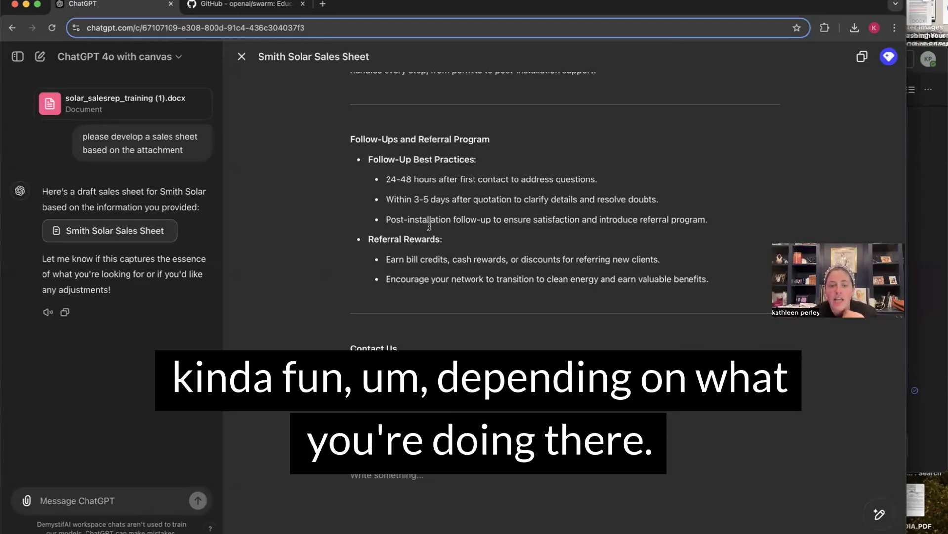
Replace the "Flexible Payment Plans" heading in the sales sheet with "Many Payment Options".
scroll(429, 227, "up", 5)
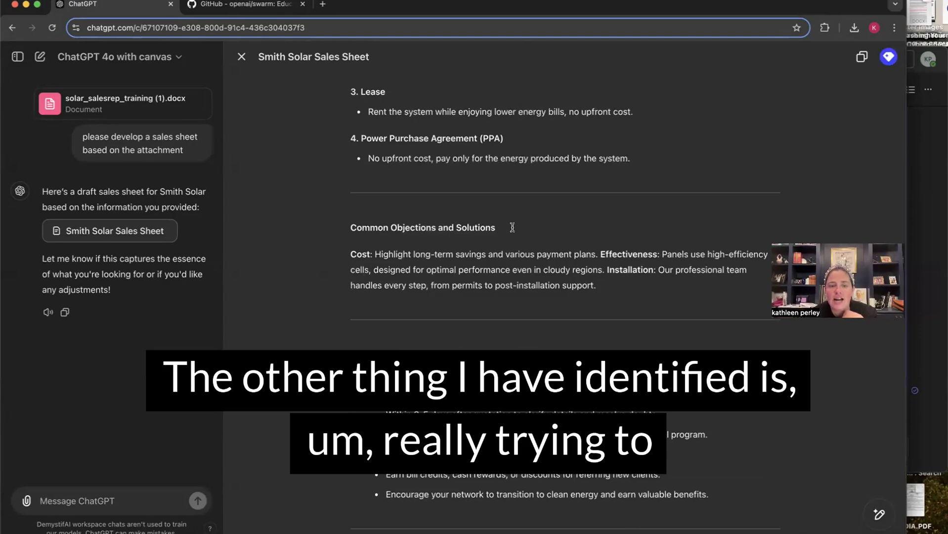
scroll(512, 227, "up", 3)
scroll(512, 227, "up", 3)
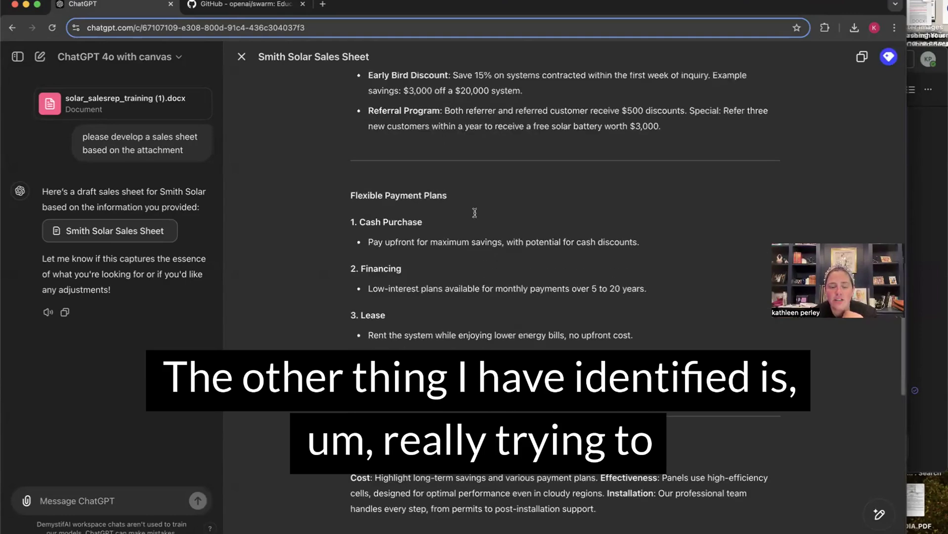
triple_click(332, 193)
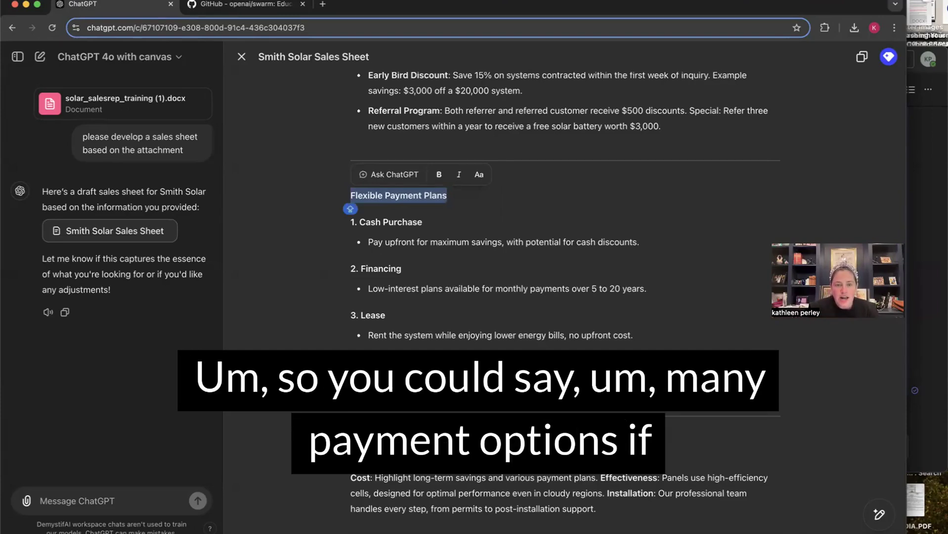
type("Many P")
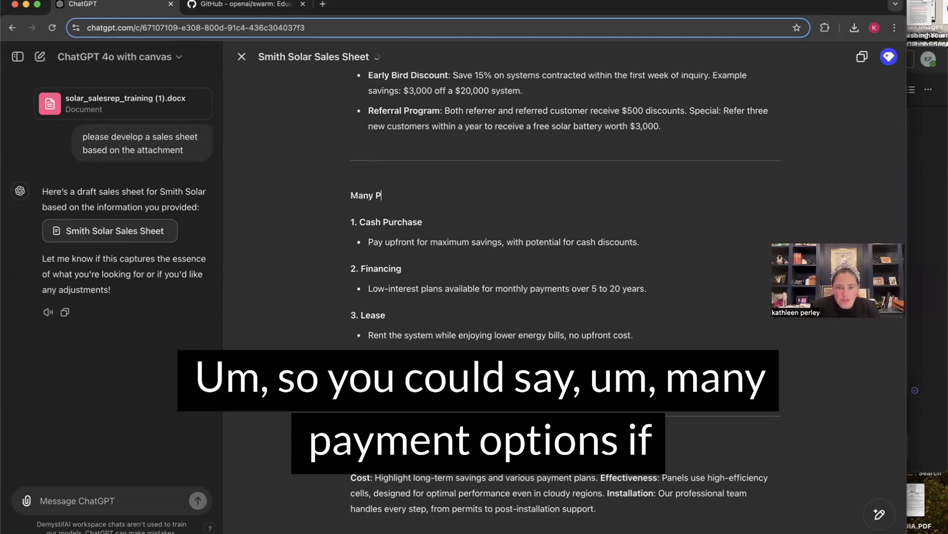
type("ayment ")
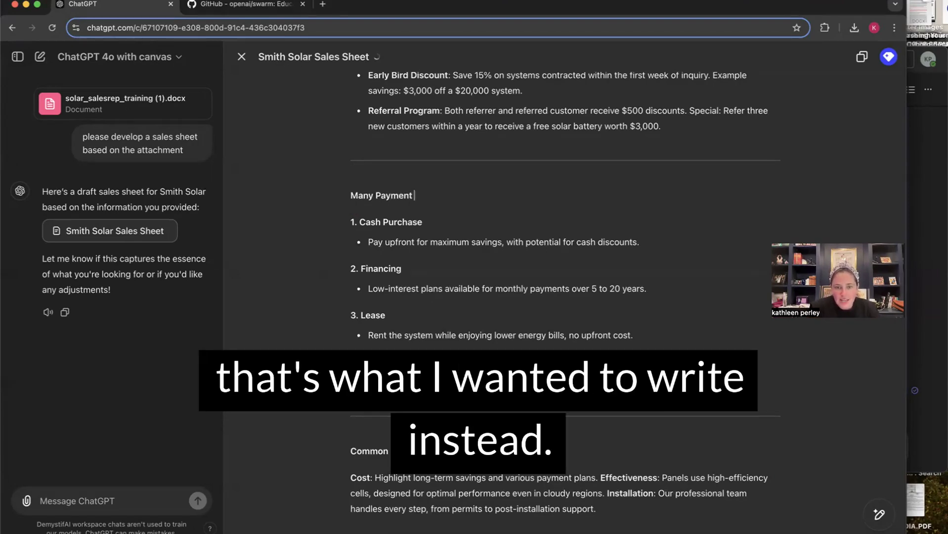
type("Options")
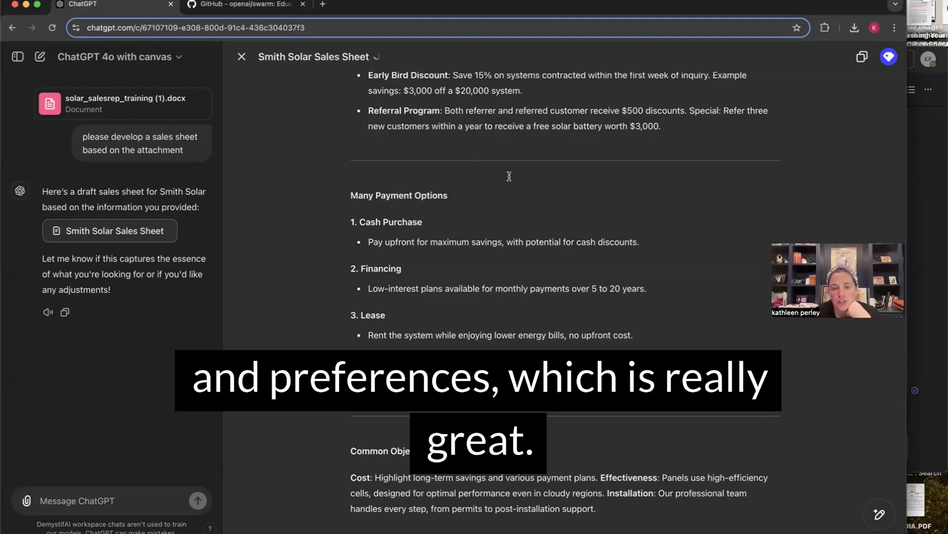
Select the Company Overview heading and its paragraph and ask ChatGPT to "translate to spanish".
scroll(509, 176, "up", 9)
scroll(509, 176, "up", 4)
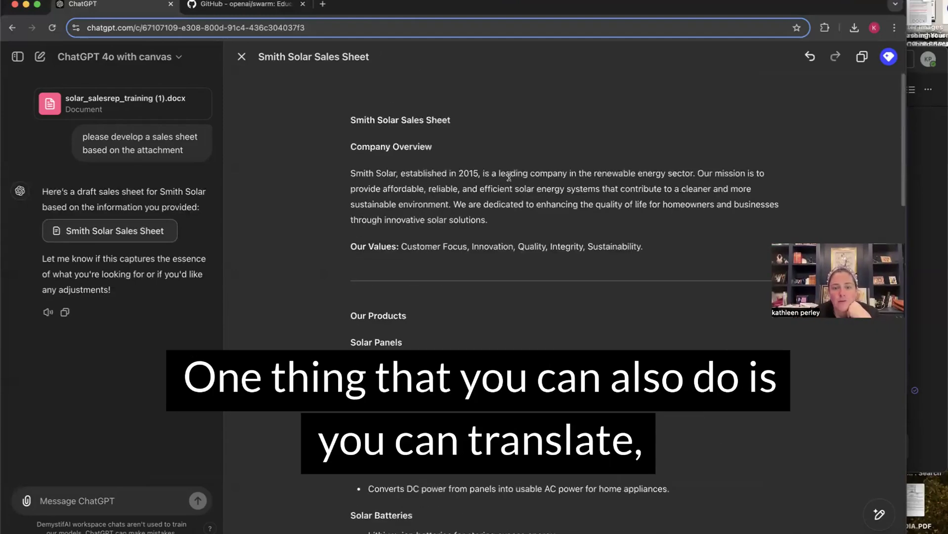
left_click_drag(488, 220, 350, 149)
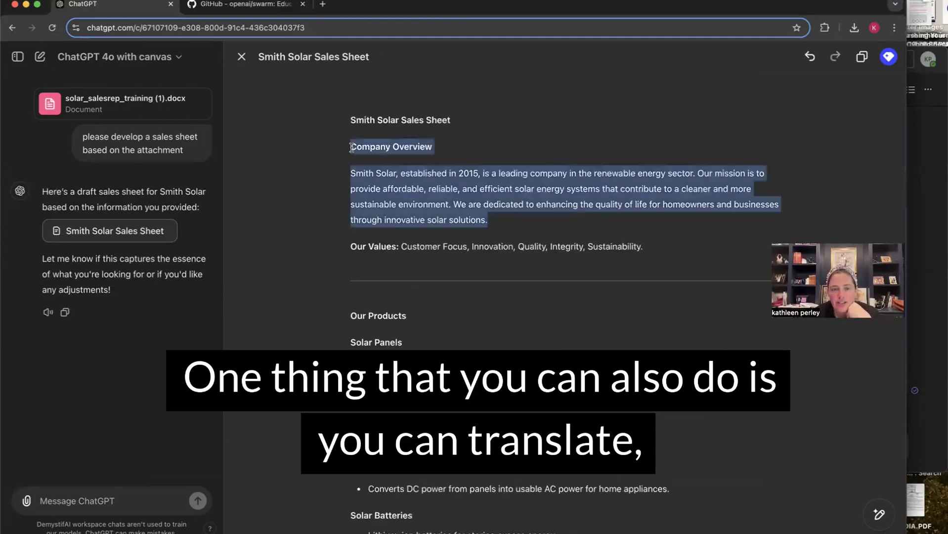
left_click(390, 125)
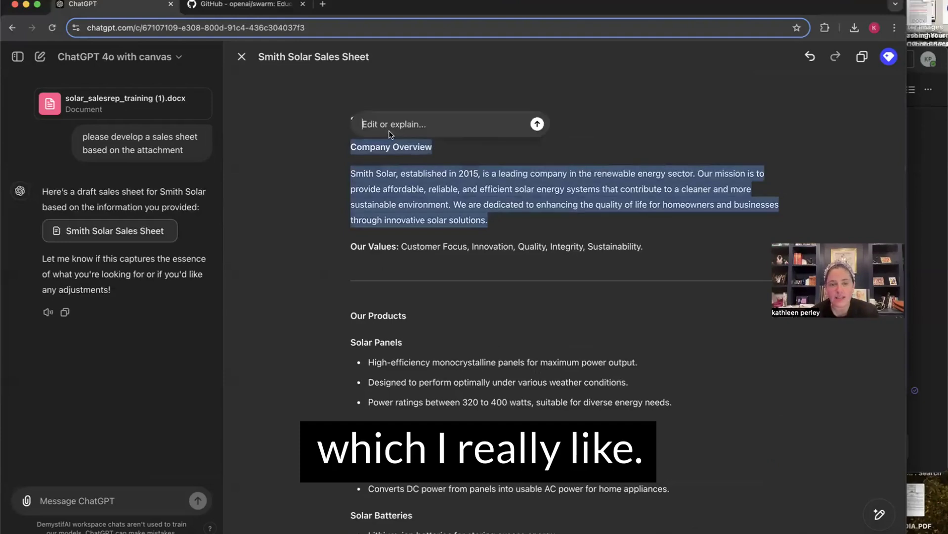
type("trans")
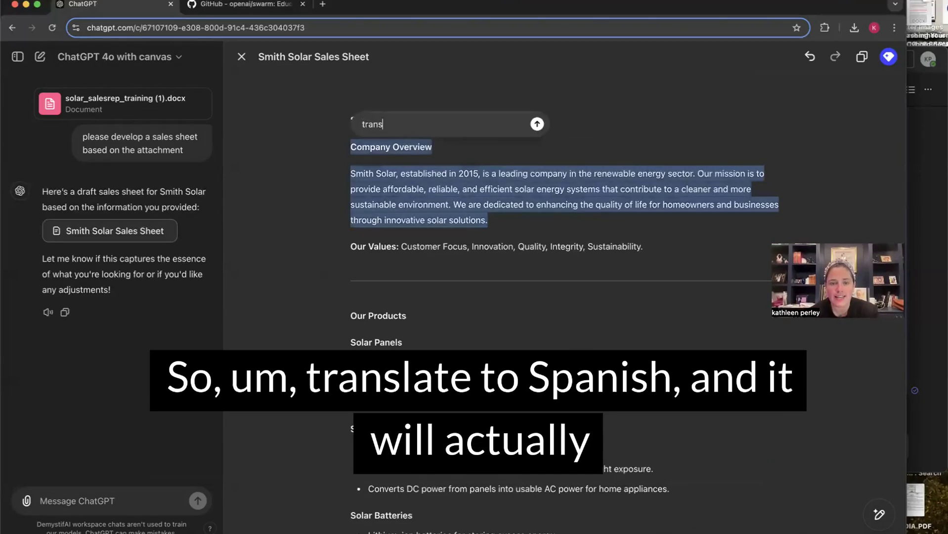
type("late to spanish")
key("Return")
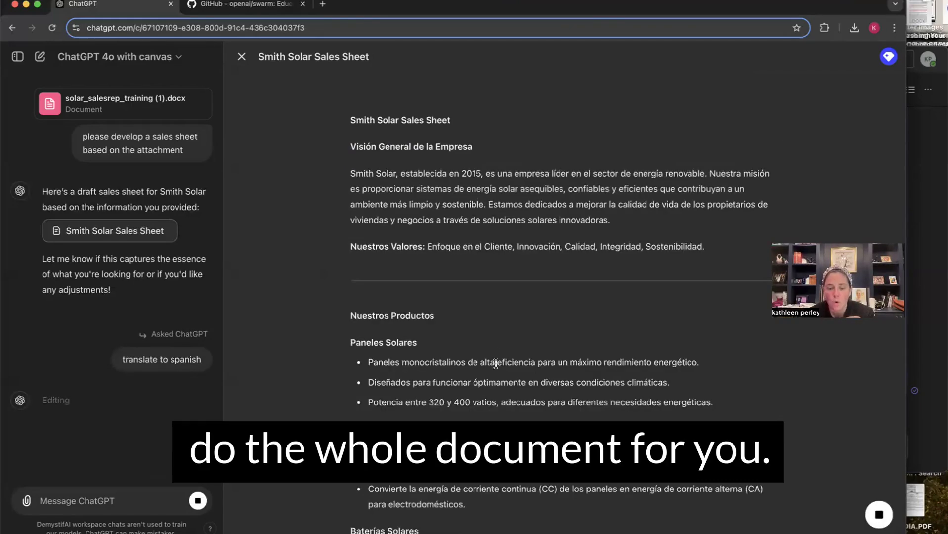
Send the chat request "translate this into english" for the Spanish sales sheet.
scroll(495, 363, "down", 4)
scroll(495, 363, "down", 1)
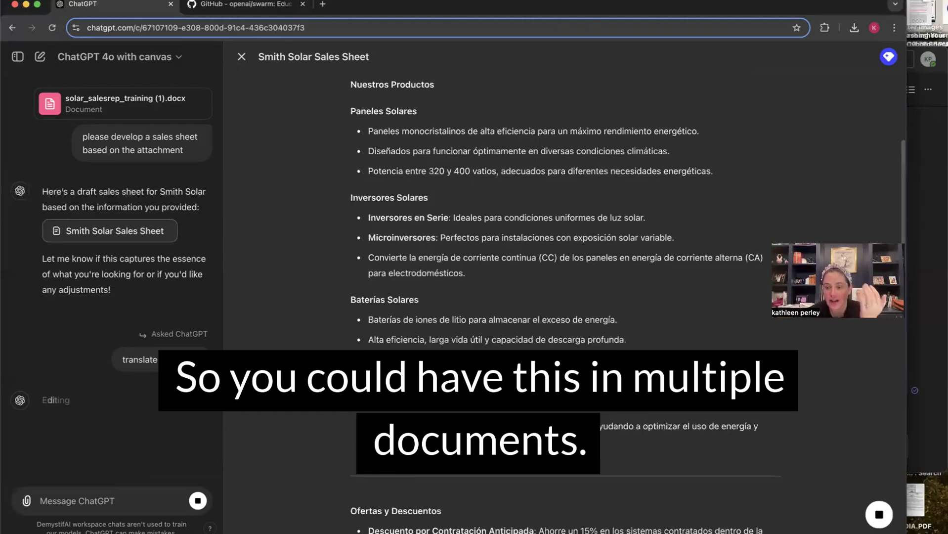
scroll(495, 363, "down", 3)
scroll(495, 363, "down", 12)
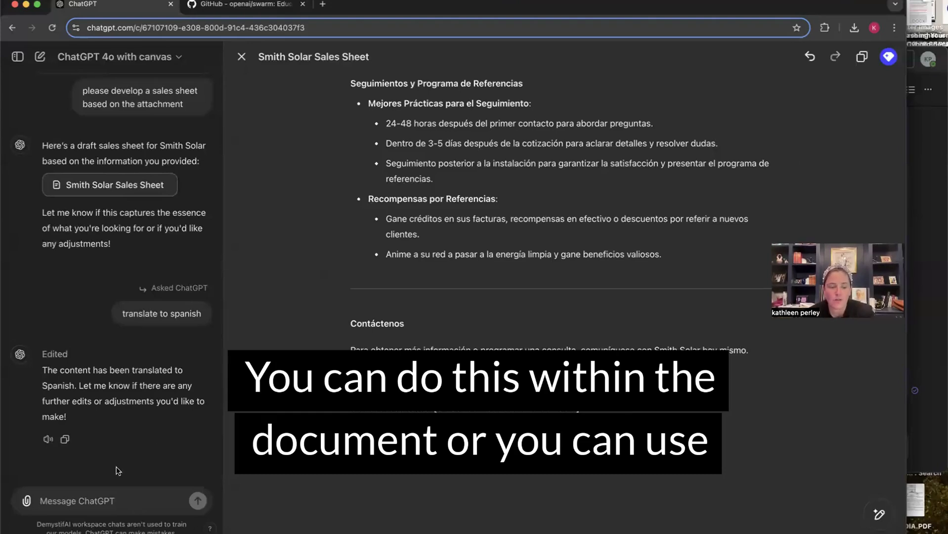
left_click(91, 502)
type("tr")
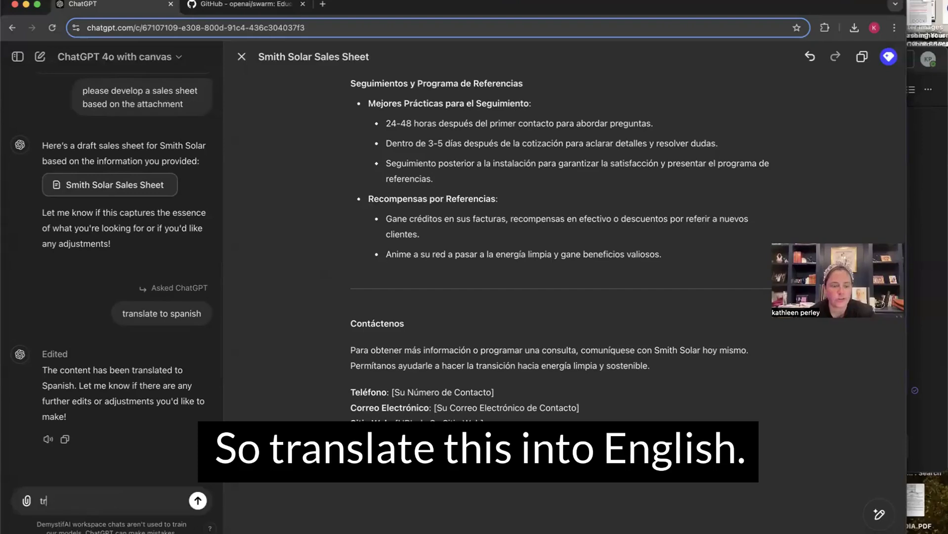
type("anslate this in")
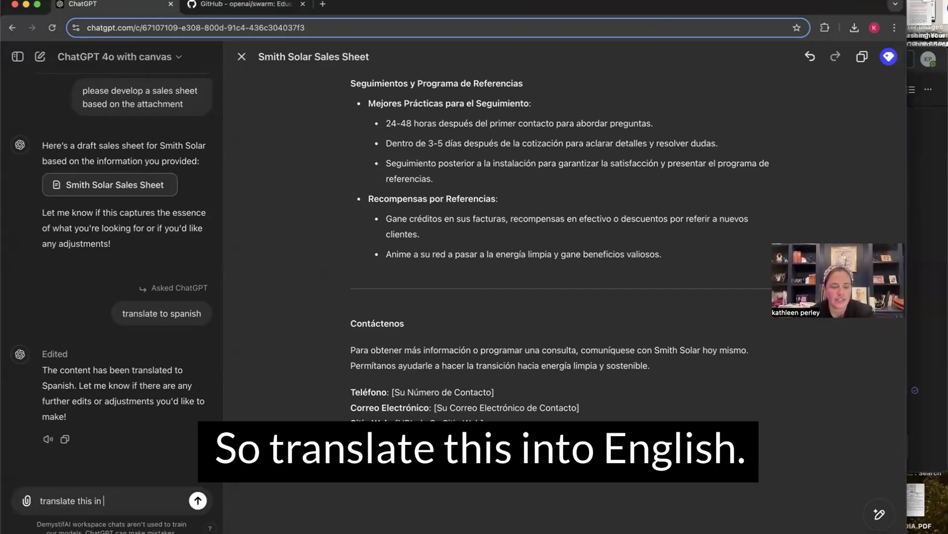
type("to enis")
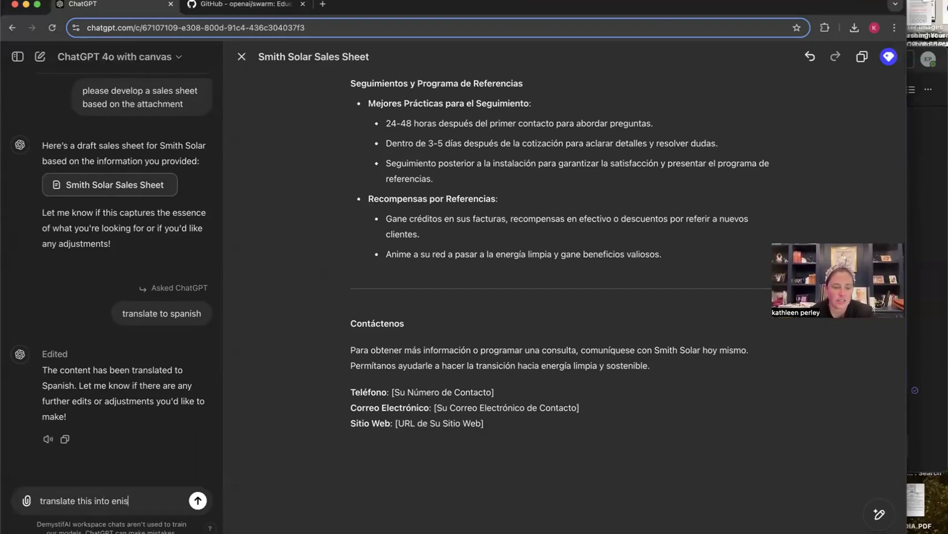
key("BackSpace")
key("BackSpace")
type("glish")
key("Return")
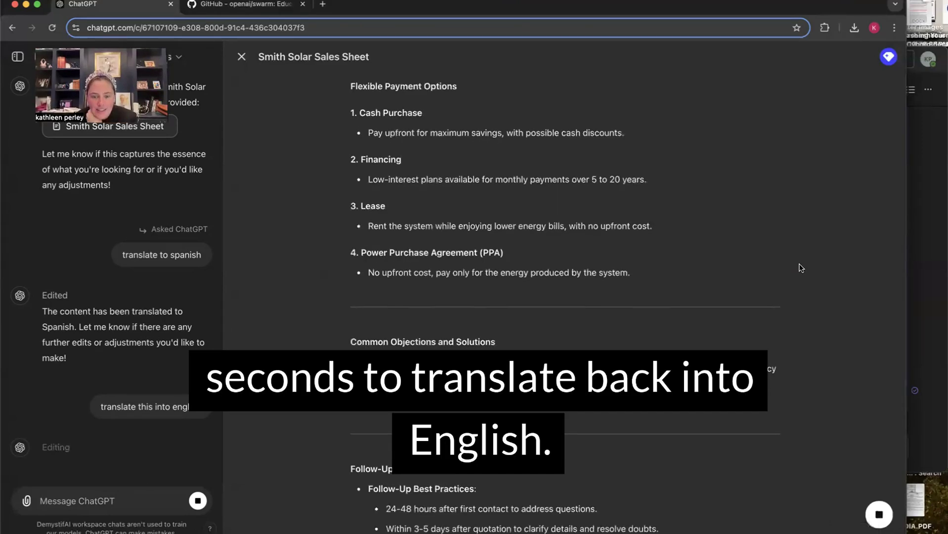
Select the Follow-Ups and Referral Program section and apply the final polish edit.
scroll(801, 268, "down", 3)
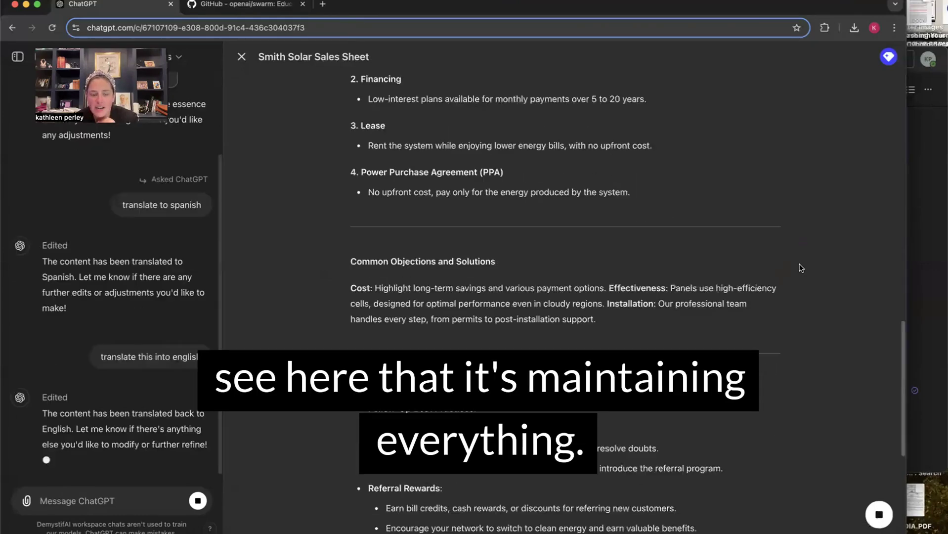
scroll(801, 268, "down", 2)
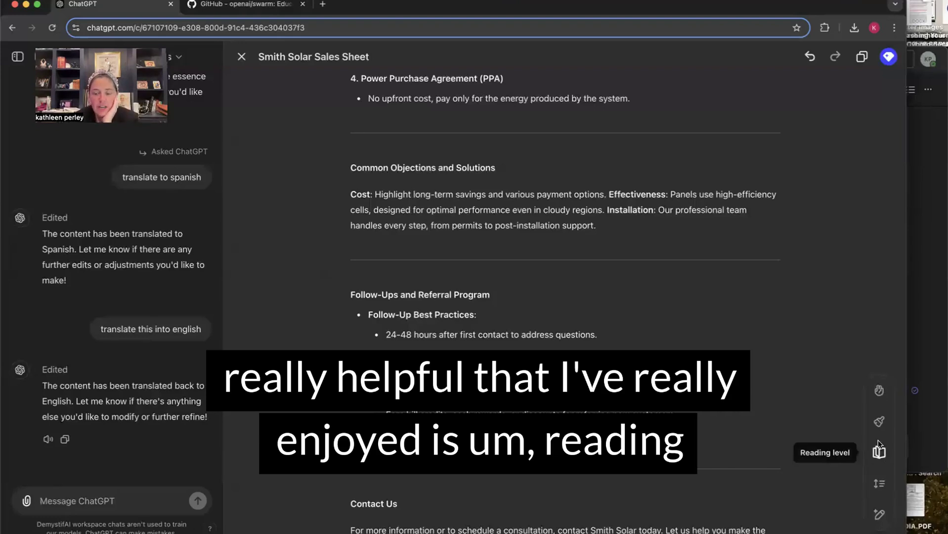
mouse_move(420, 322)
left_mouse_down()
mouse_move(697, 433)
mouse_move(350, 294)
left_mouse_up()
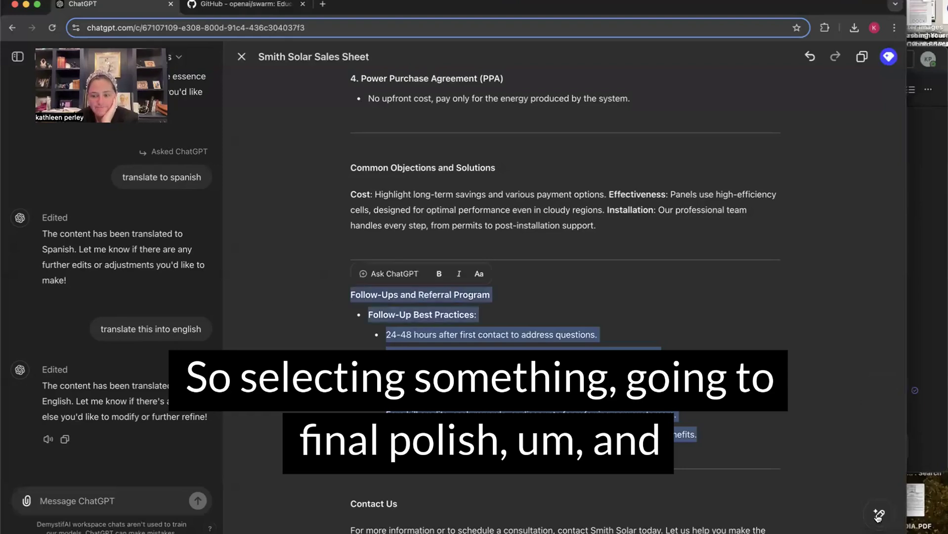
mouse_move(879, 515)
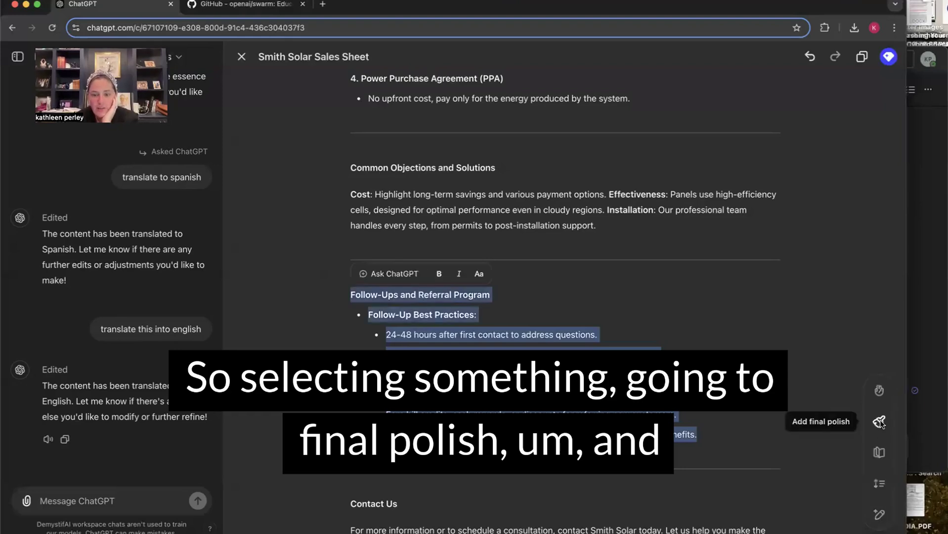
left_click(880, 422)
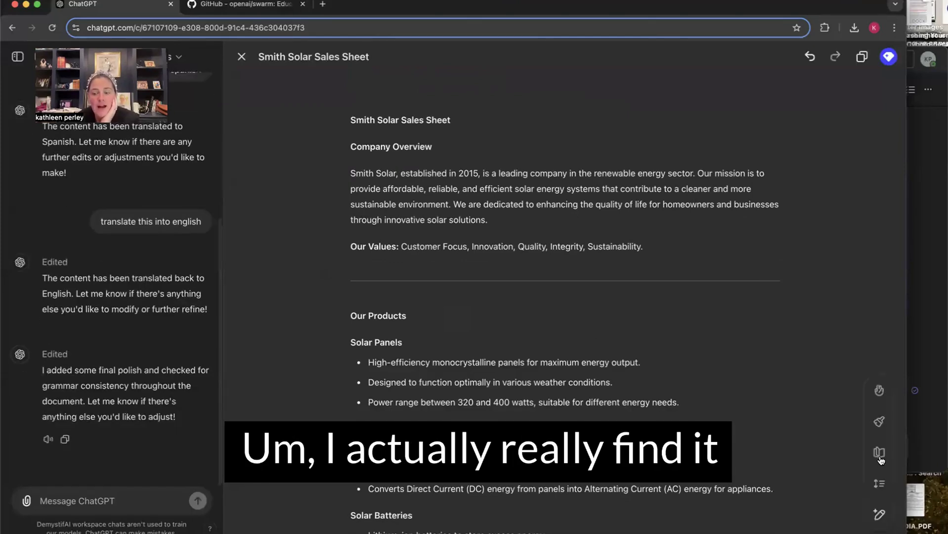
Change the sales sheet's reading level to Middle School.
left_click(879, 454)
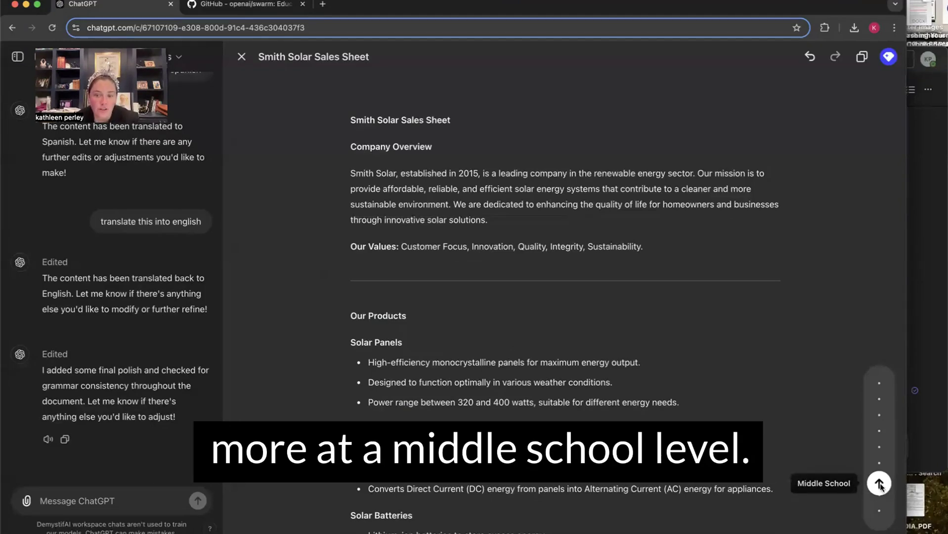
left_click(880, 484)
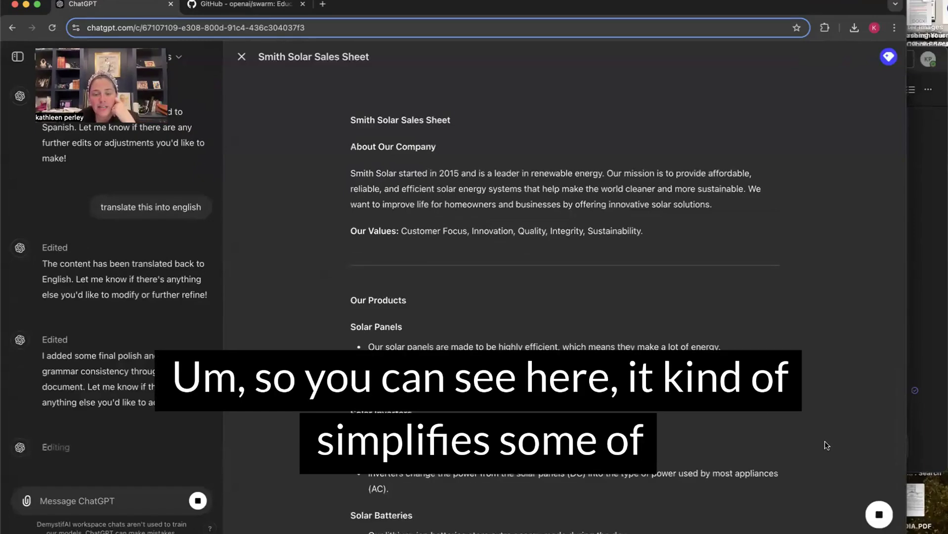
Review the simplified sales sheet from the company section through the follow-ups and referral program.
scroll(710, 503, "down", 2)
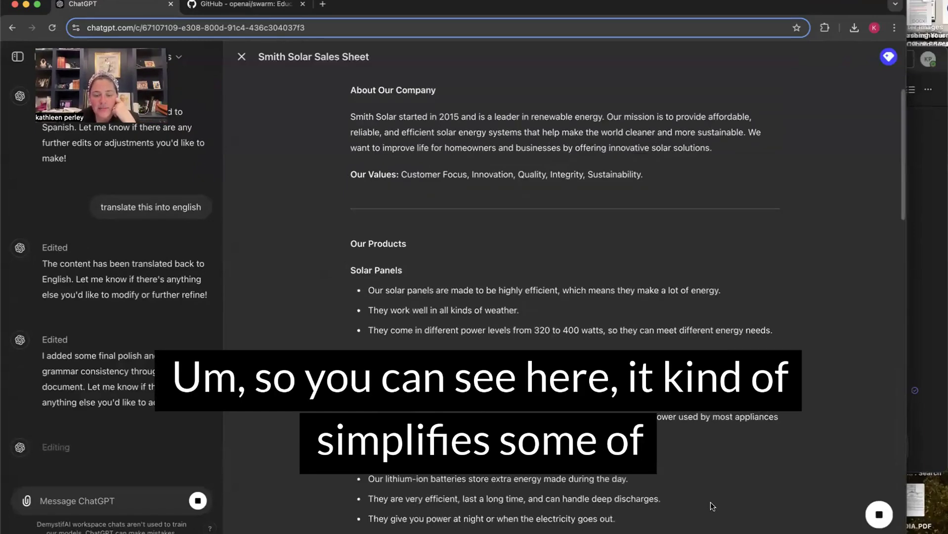
scroll(710, 501, "down", 2)
scroll(710, 501, "down", 5)
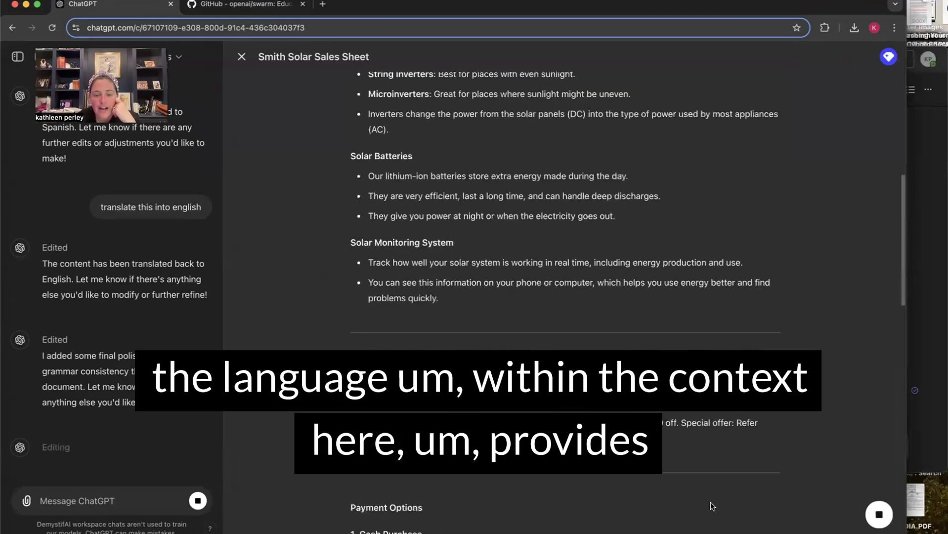
scroll(710, 501, "down", 4)
scroll(710, 501, "down", 5)
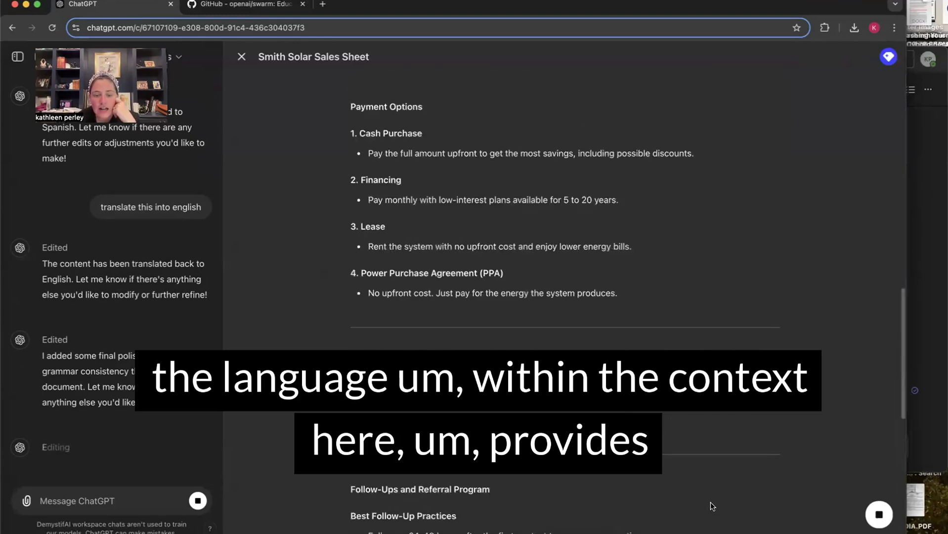
scroll(710, 501, "down", 8)
scroll(710, 501, "down", 1)
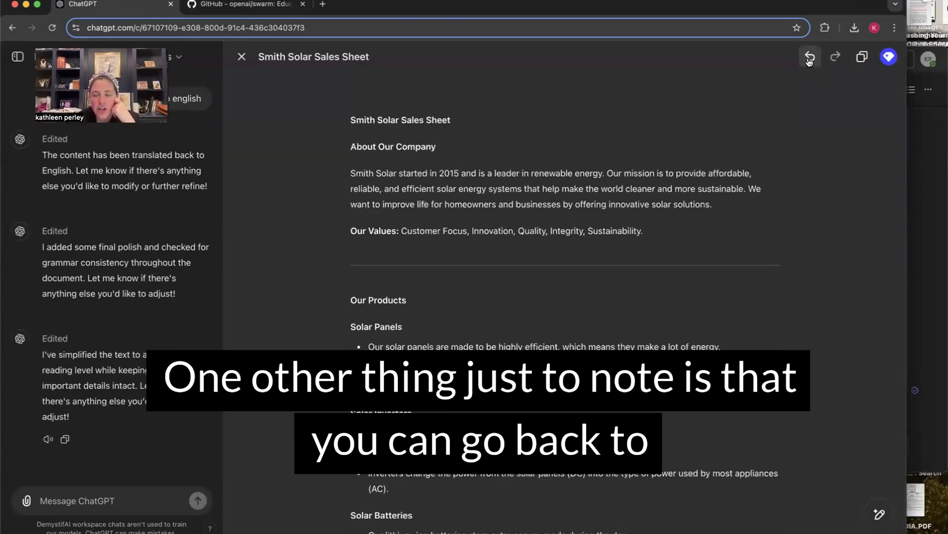
Go back to the sales sheet version before the reading-level change and restore it.
left_click(809, 58)
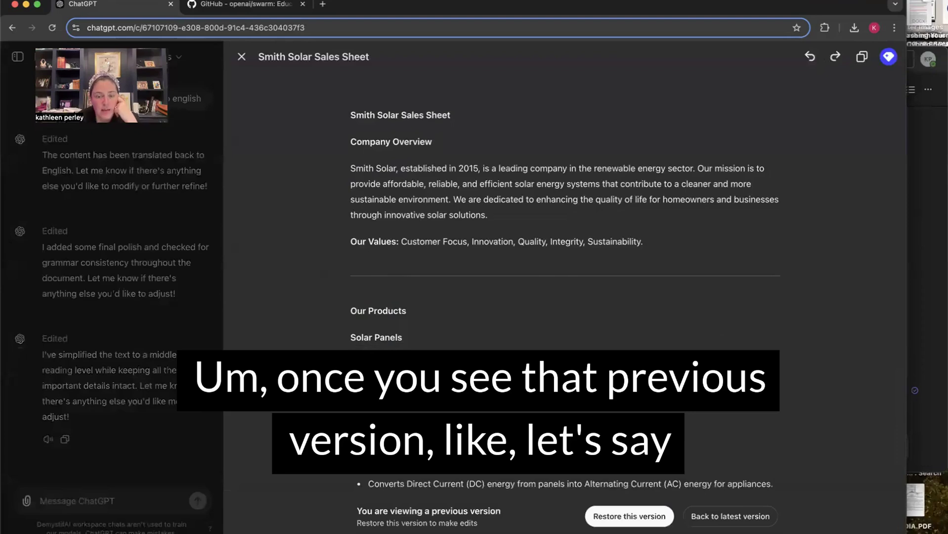
scroll(564, 287, "down", 7)
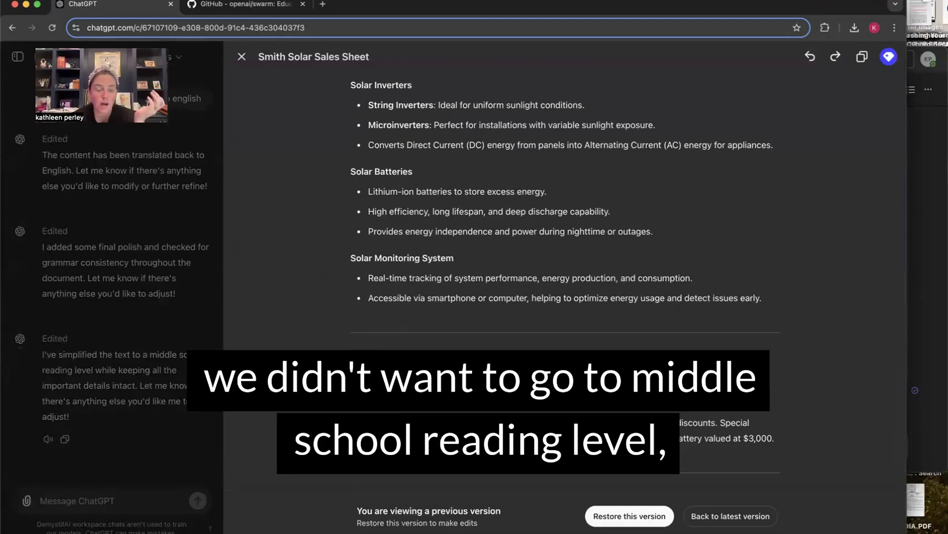
left_click(630, 516)
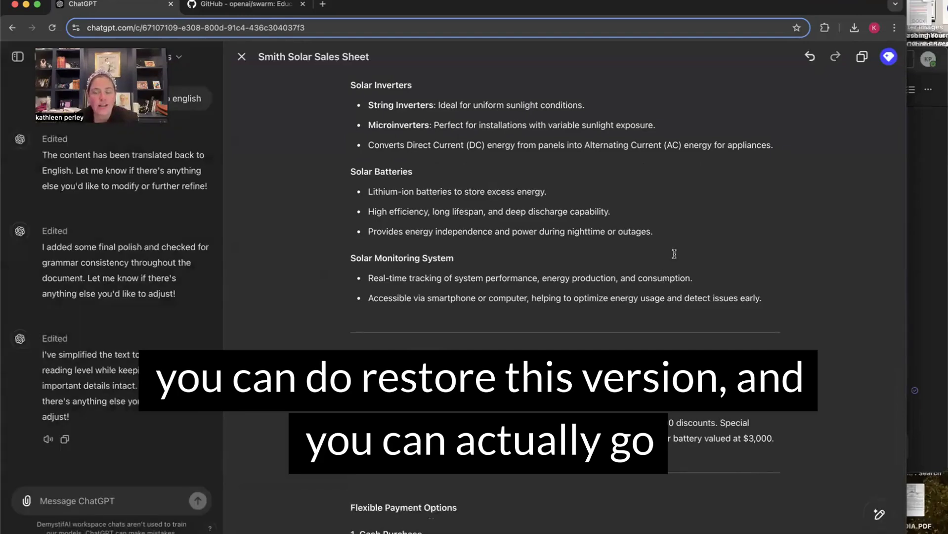
Change the "Our Products" heading in the sales sheet to "Our Offerings".
scroll(673, 252, "up", 4)
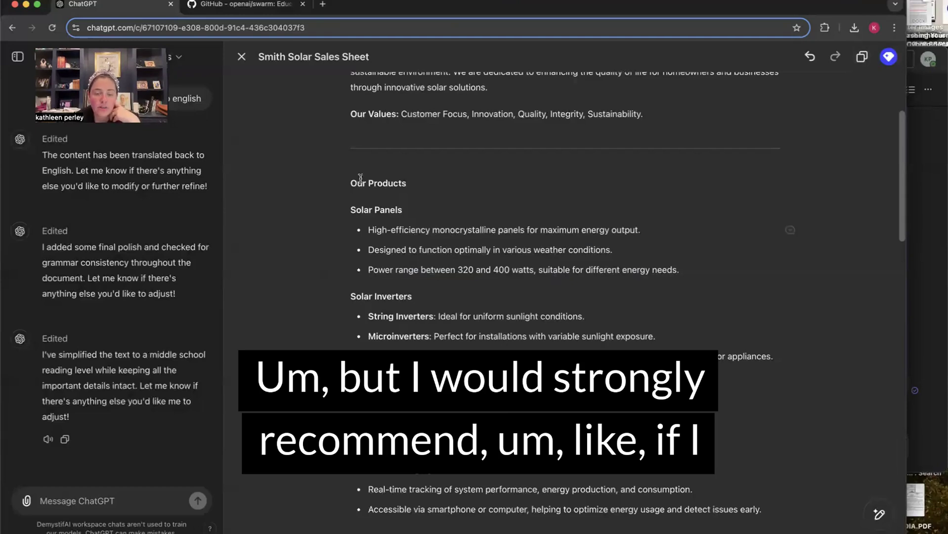
double_click(389, 184)
type("O")
type("fferings")
left_click(527, 252)
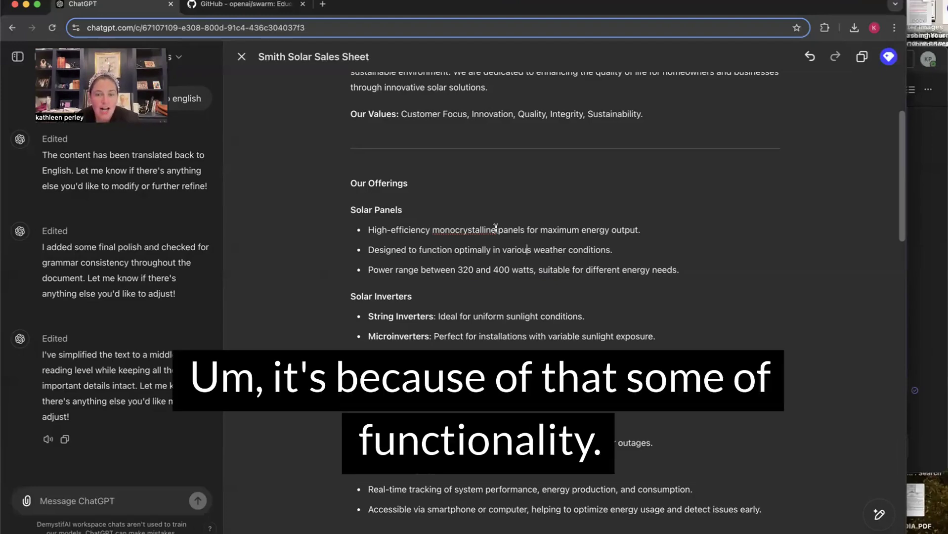
Select the monocrystalline panels bullet under Solar Panels, ask ChatGPT to "explain the techincal elements further", and regenerate the response.
left_click_drag(495, 230, 431, 231)
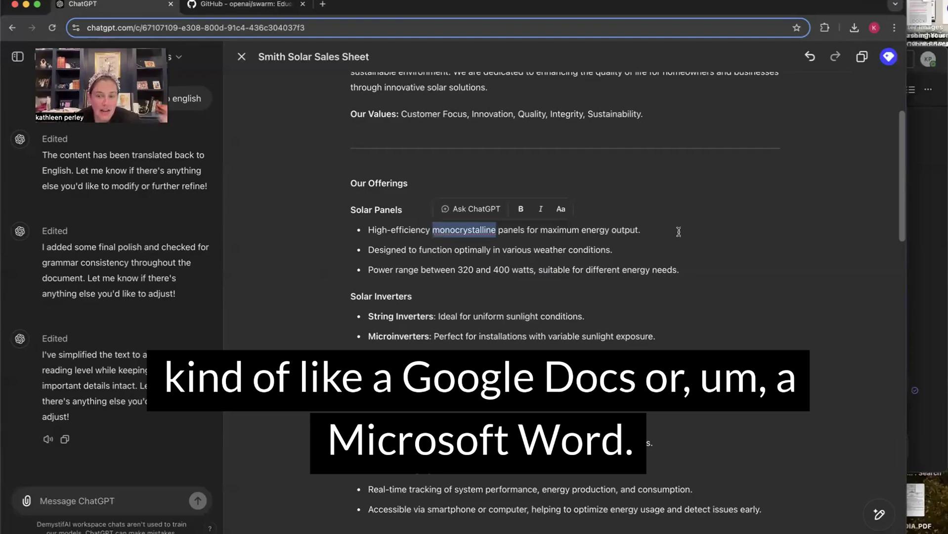
left_click_drag(672, 230, 366, 226)
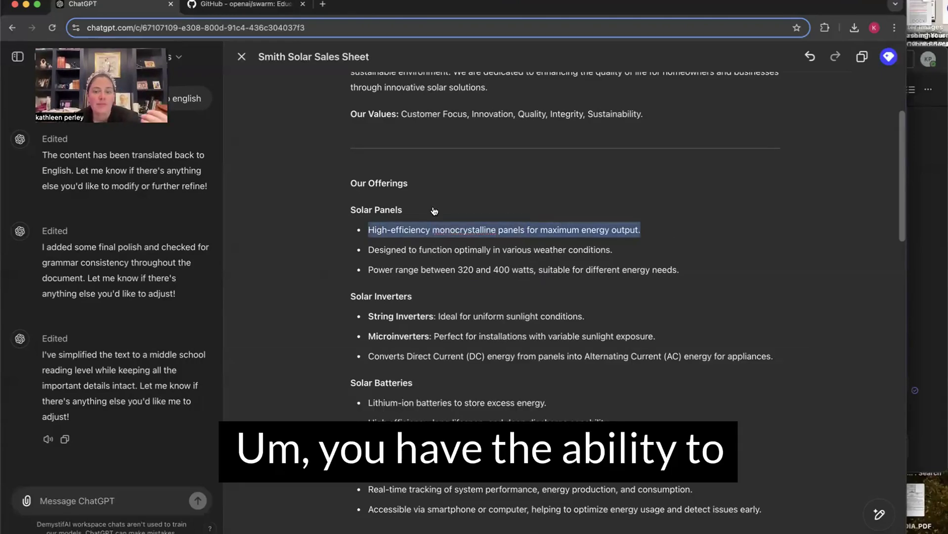
left_click(408, 210)
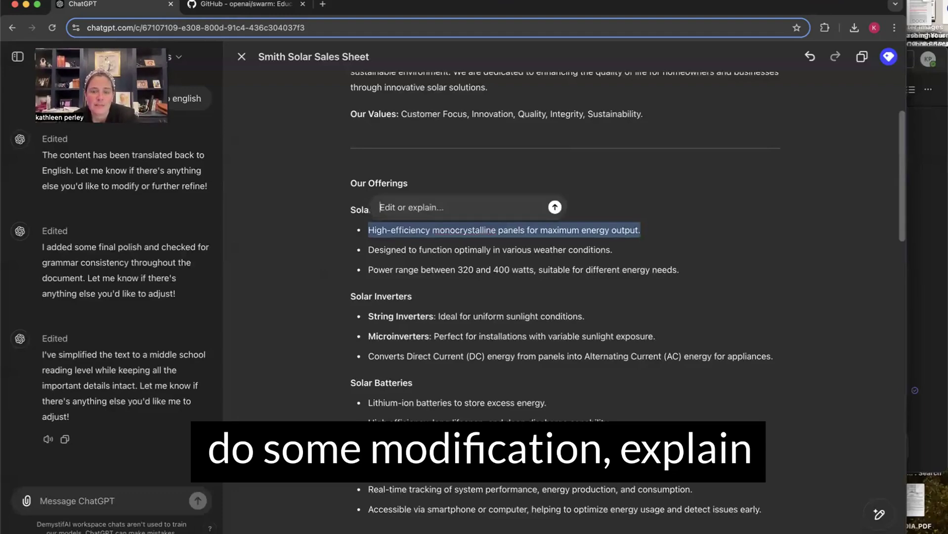
type("explain the techinc")
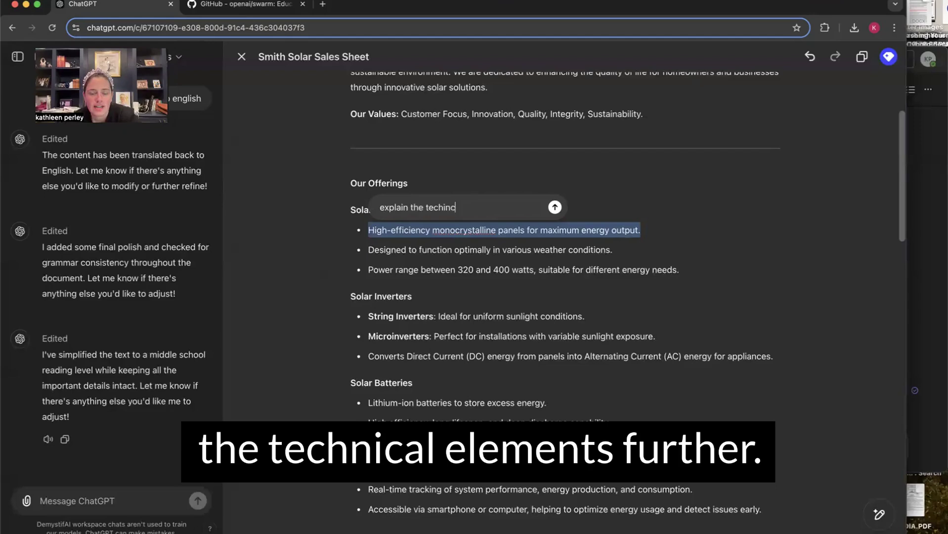
type("al elements further")
key("BackSpace")
key("BackSpace")
key("BackSpace")
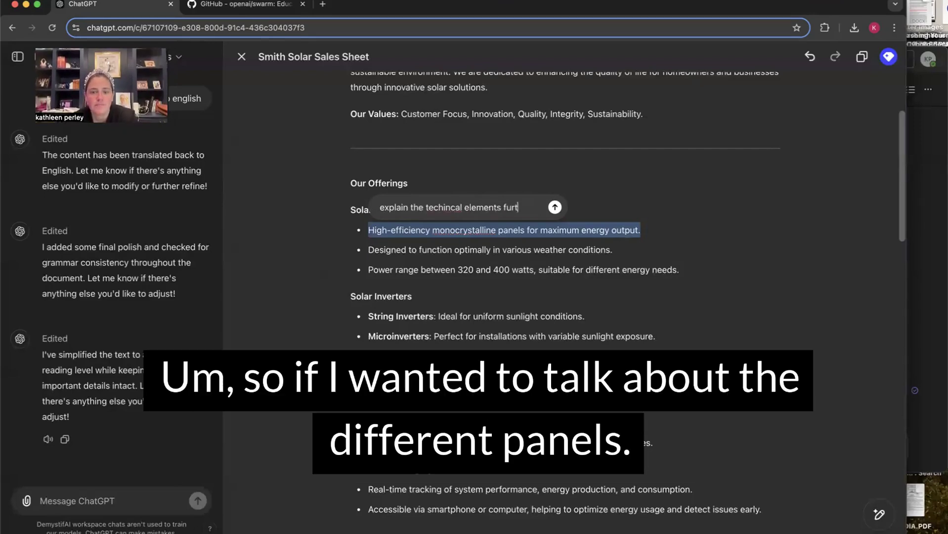
type("her")
key("Return")
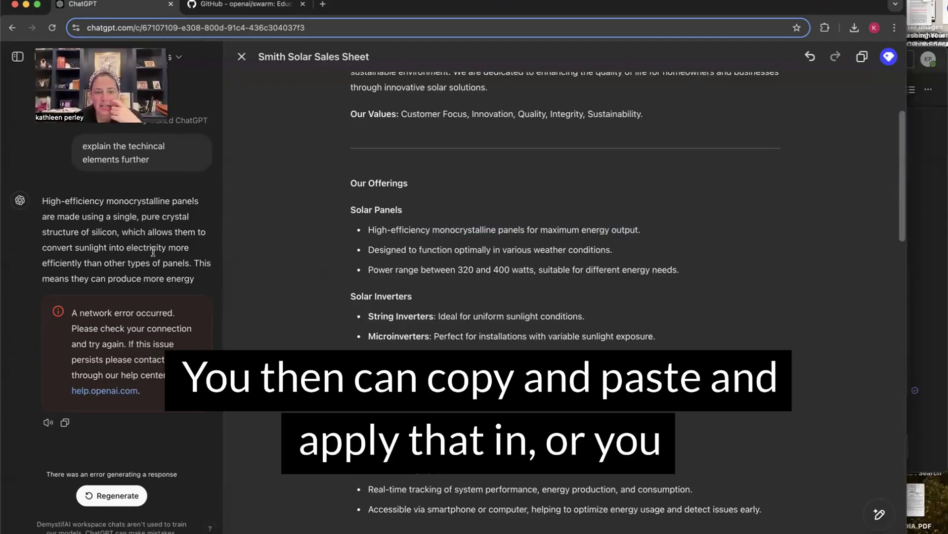
left_click_drag(195, 279, 119, 233)
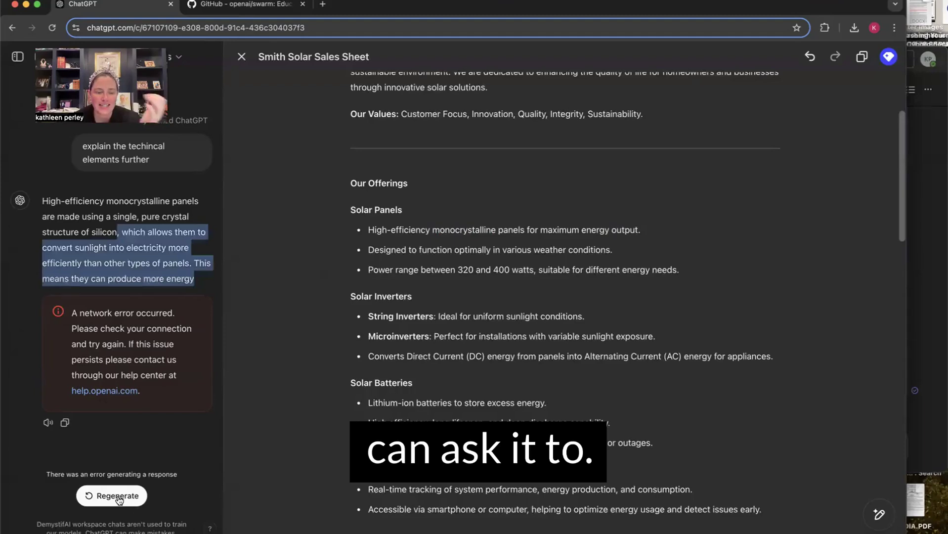
left_click(117, 496)
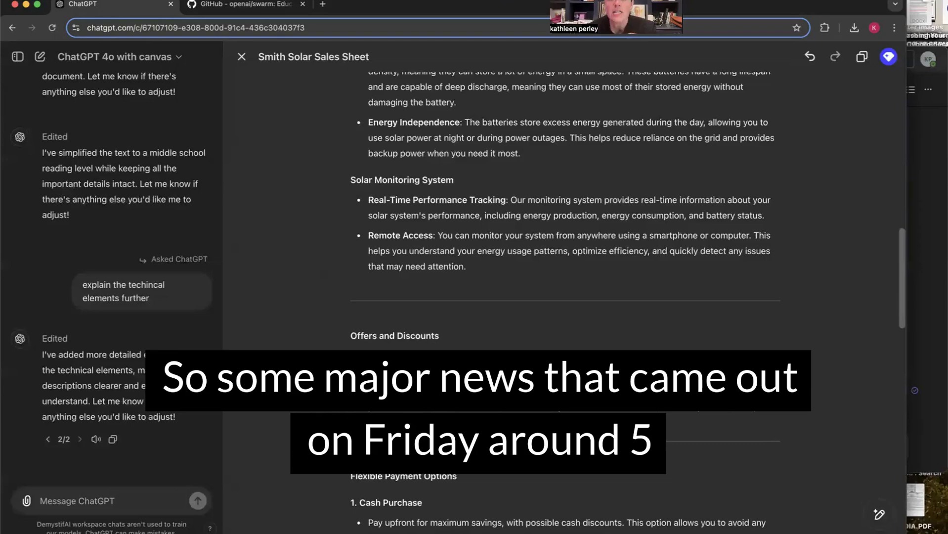
Switch to the openai/swarm GitHub repository and examine the README's introduction, install commands and Usage example with its two agents.
left_click(241, 6)
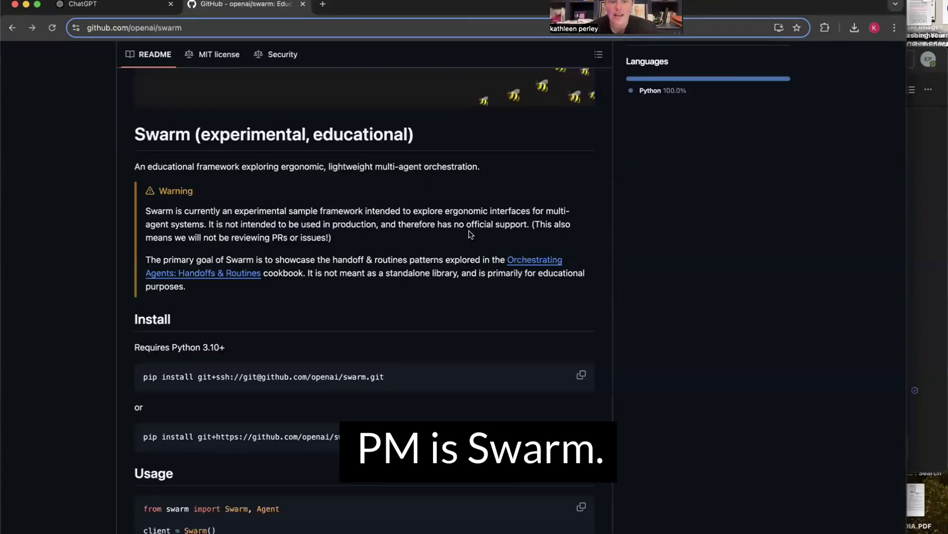
scroll(469, 235, "up", 6)
scroll(469, 234, "down", 3)
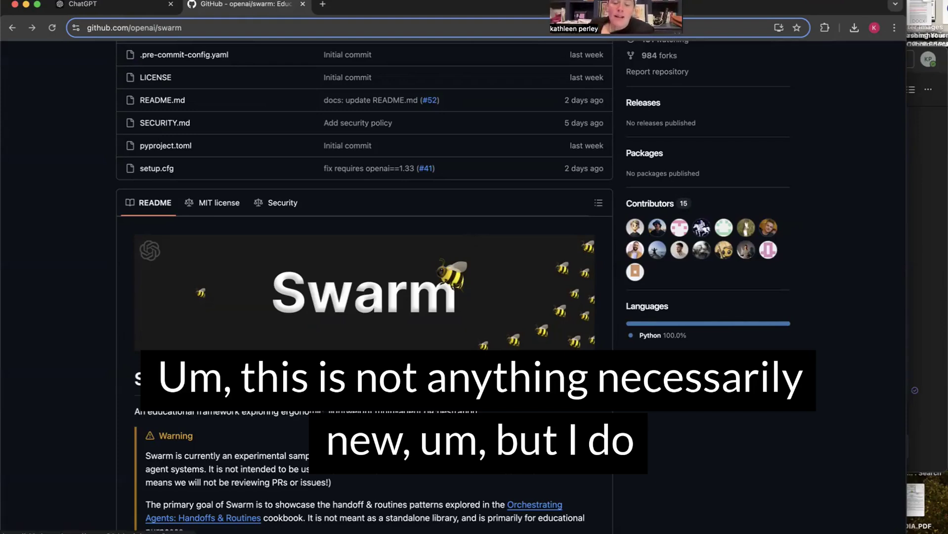
scroll(364, 286, "down", 5)
scroll(364, 287, "down", 4)
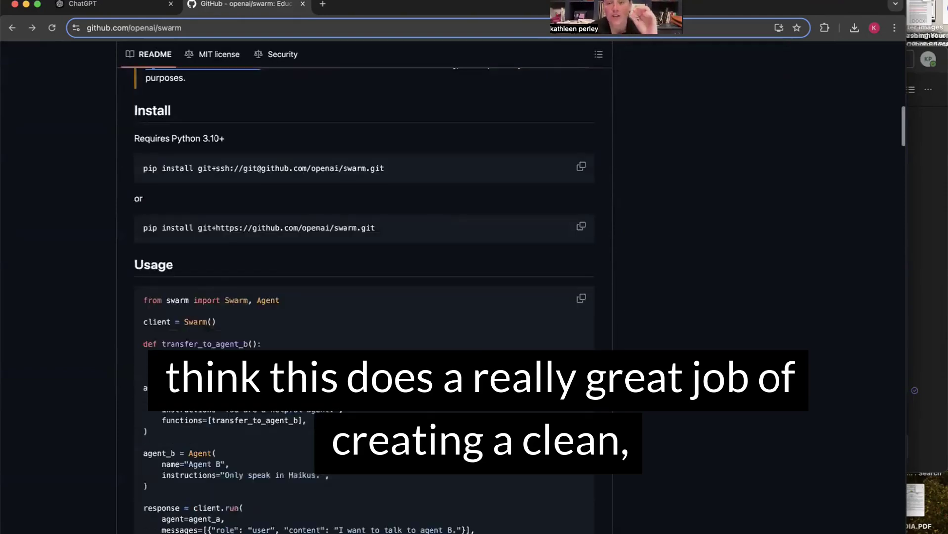
scroll(364, 287, "down", 1)
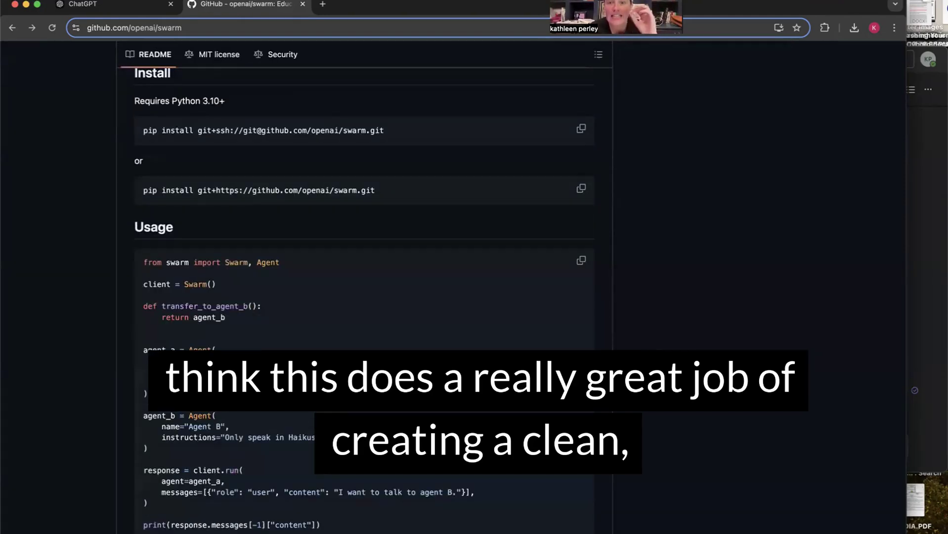
scroll(364, 287, "down", 1)
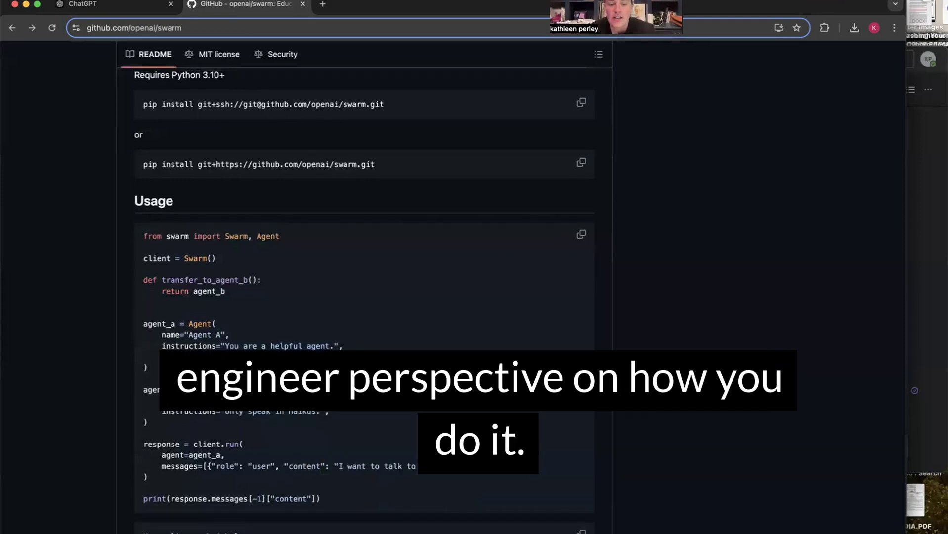
scroll(365, 286, "down", 1)
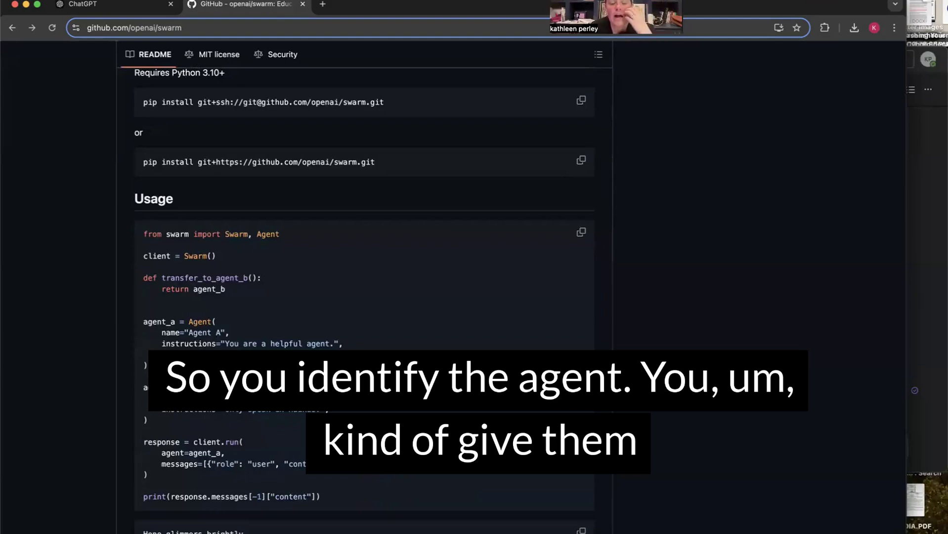
scroll(338, 364, "down", 3)
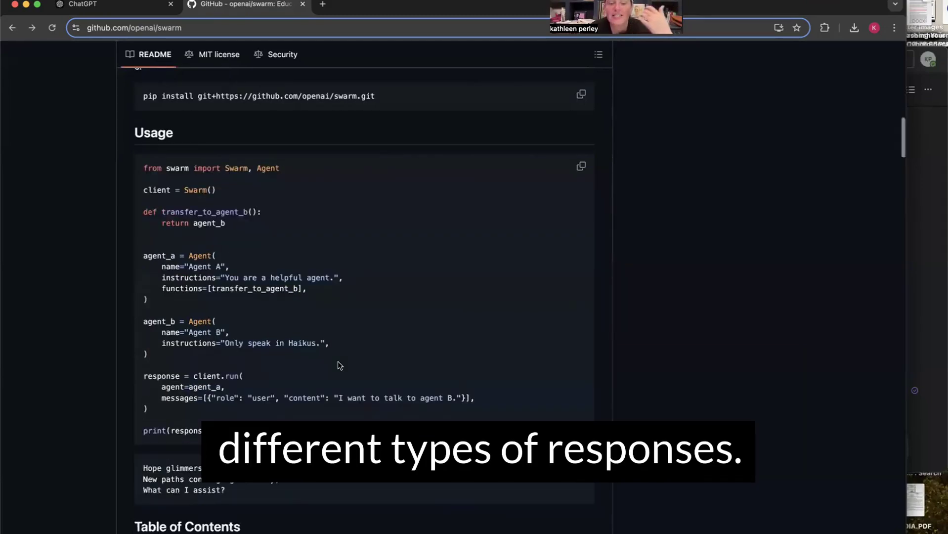
scroll(338, 365, "down", 1)
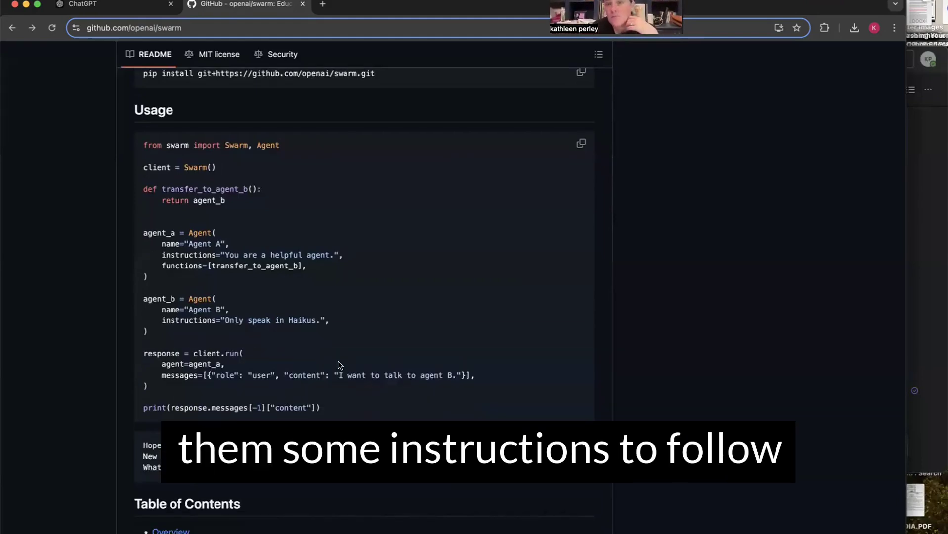
Read the Swarm README's Table of Contents, Overview, Why Swarm and Examples sections, and the Documentation diagram down to Running Swarm.
scroll(339, 365, "down", 3)
scroll(339, 365, "down", 2)
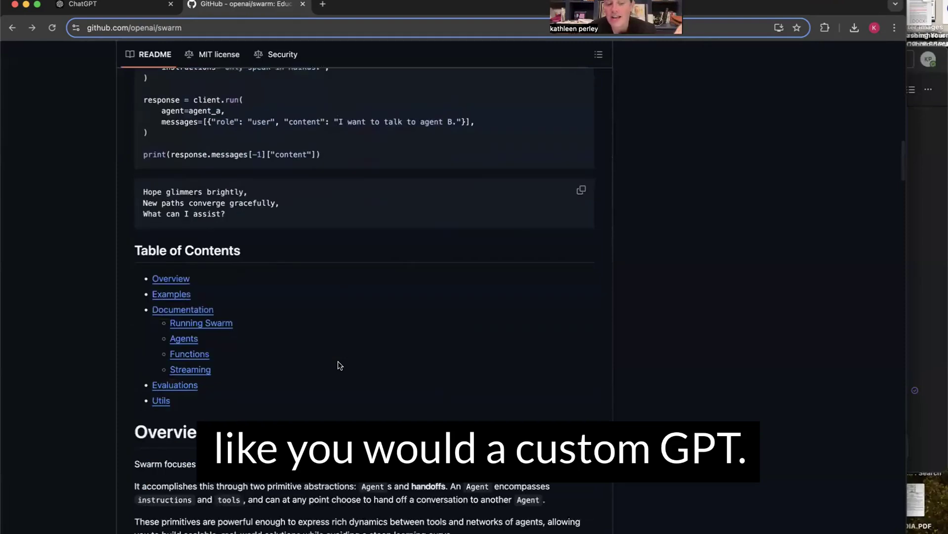
scroll(338, 365, "down", 7)
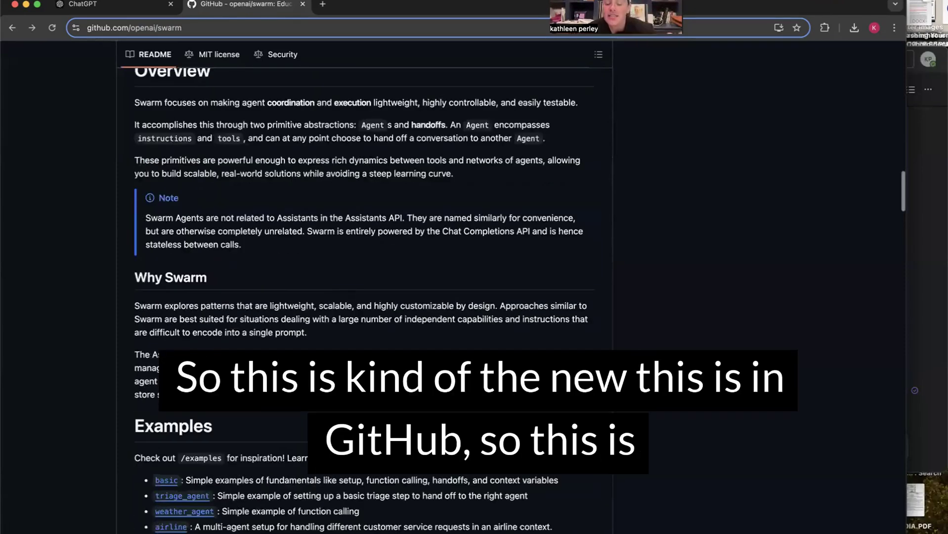
scroll(338, 365, "down", 2)
scroll(339, 360, "down", 1)
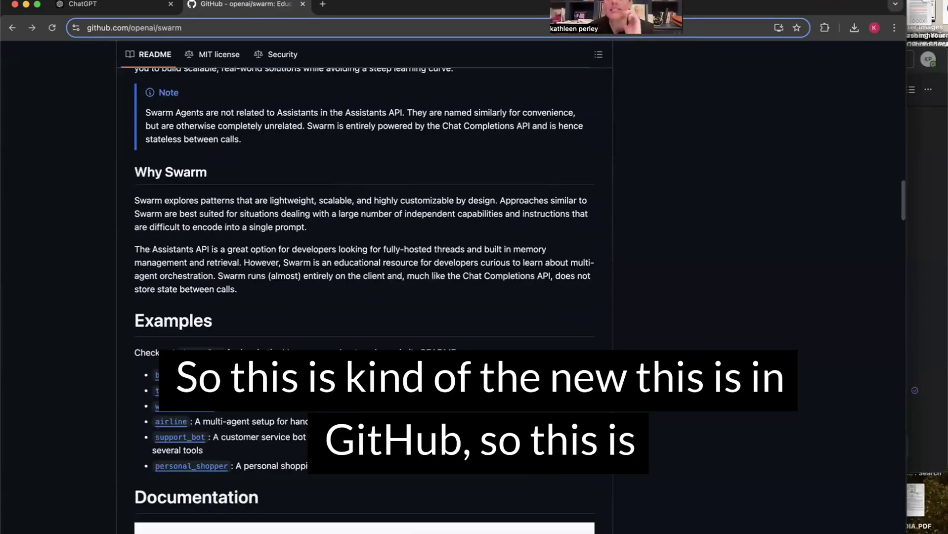
scroll(339, 360, "down", 3)
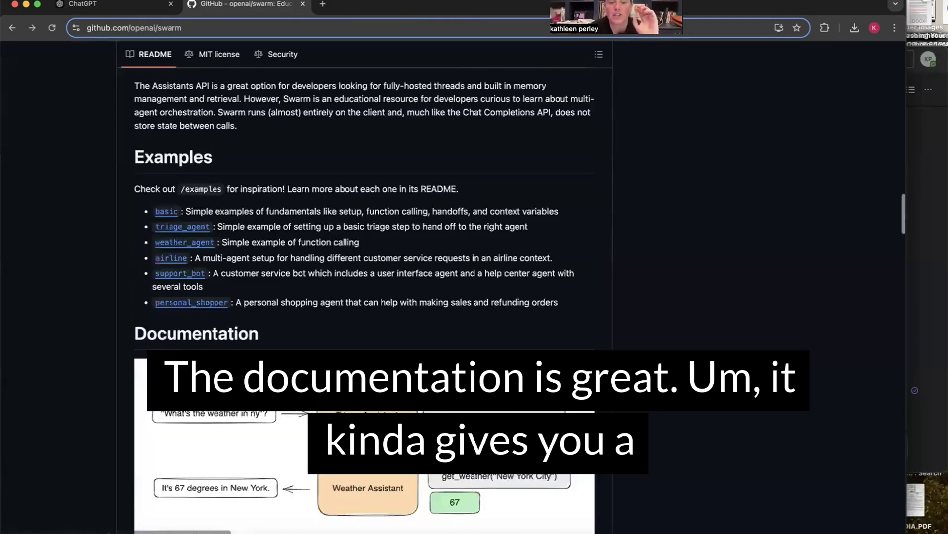
scroll(229, 338, "down", 1)
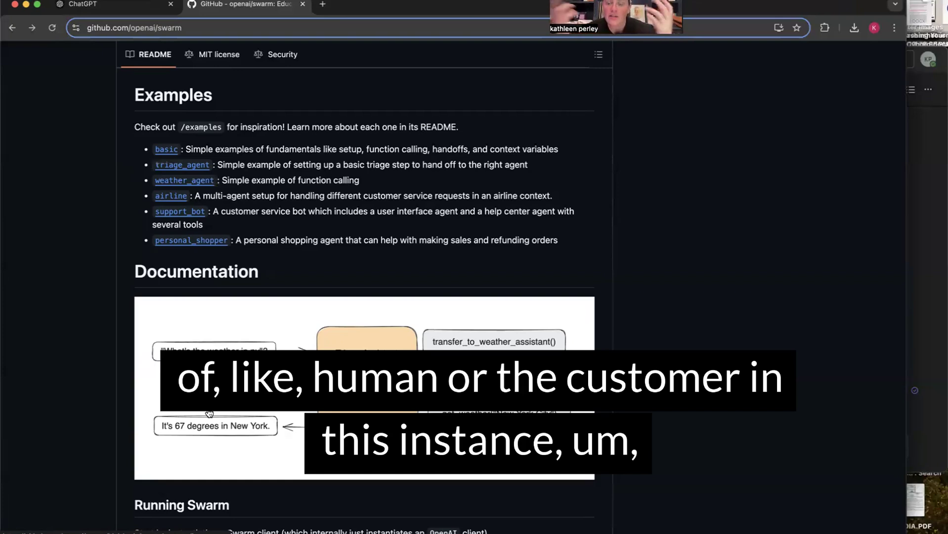
scroll(209, 414, "down", 1)
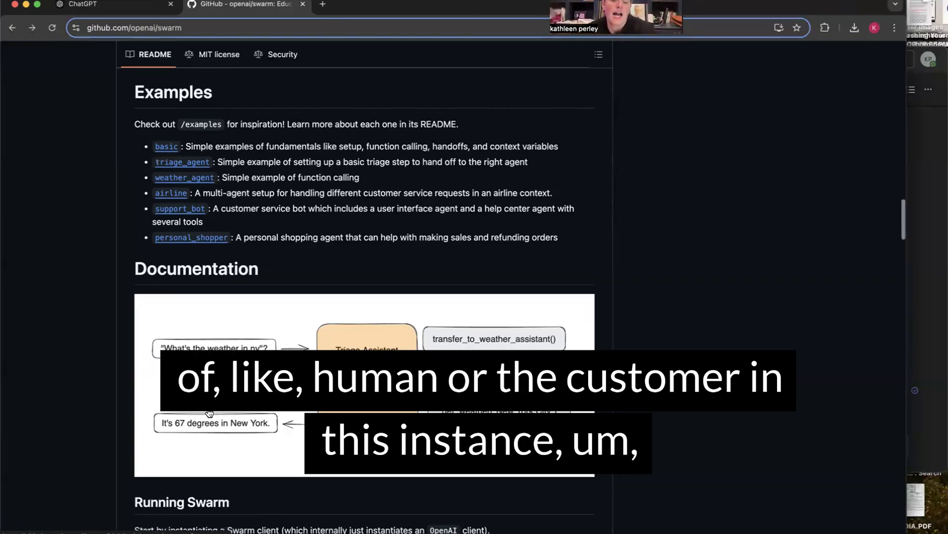
scroll(209, 414, "down", 1)
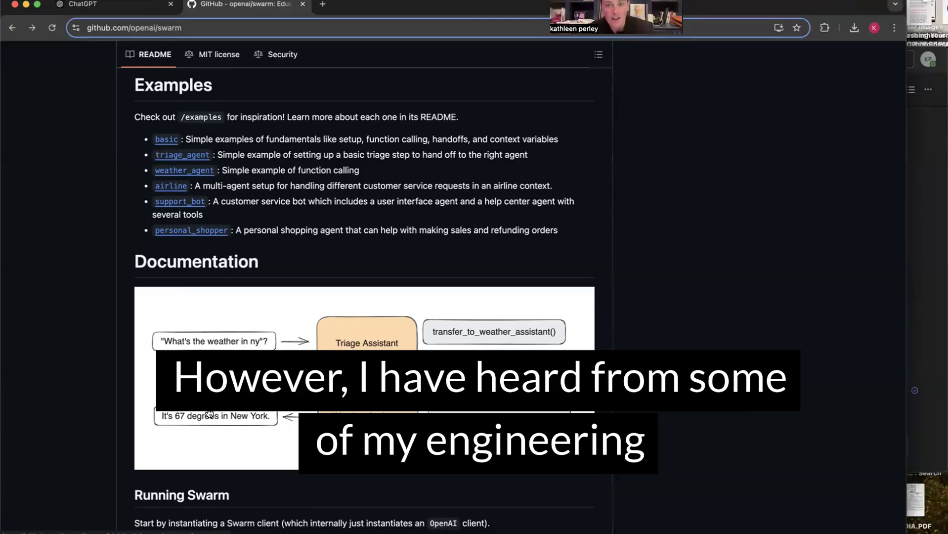
scroll(210, 413, "down", 2)
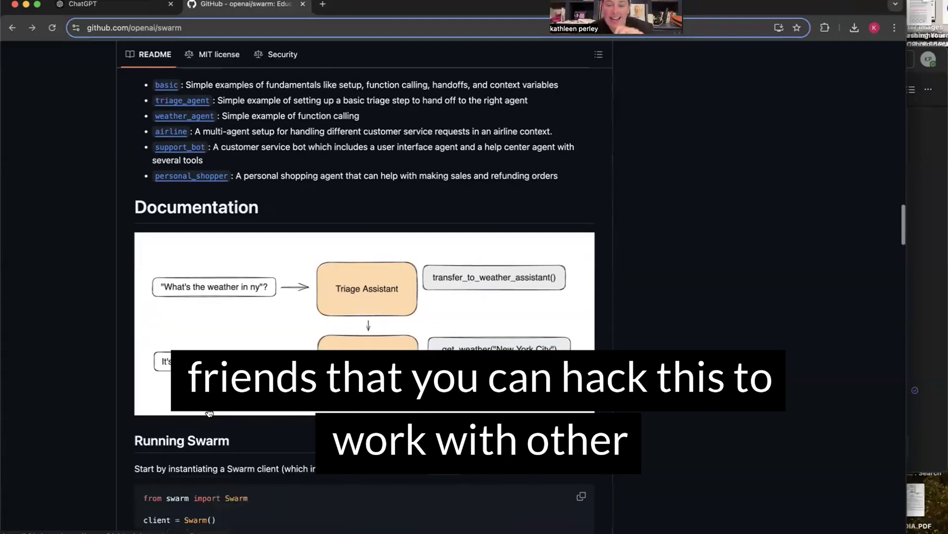
scroll(210, 413, "up", 1)
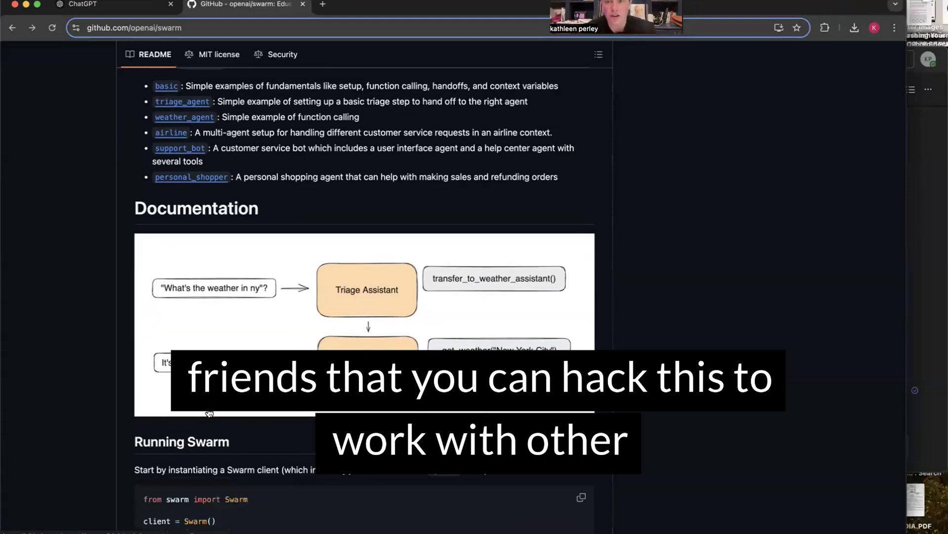
scroll(210, 414, "down", 1)
scroll(210, 413, "down", 5)
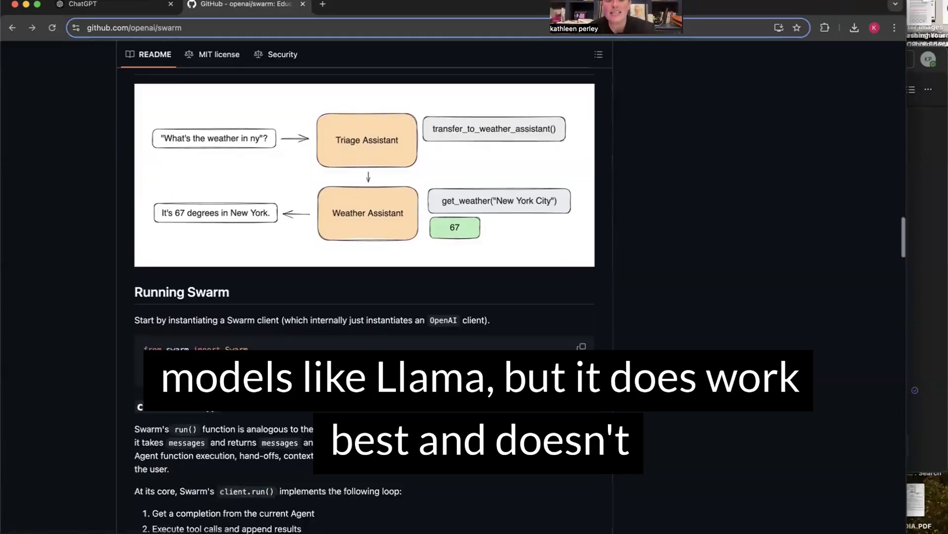
Read the Swarm README's Running Swarm section, including the client.run() loop, the Arguments table and the paragraph on the returned Response.
scroll(364, 296, "down", 3)
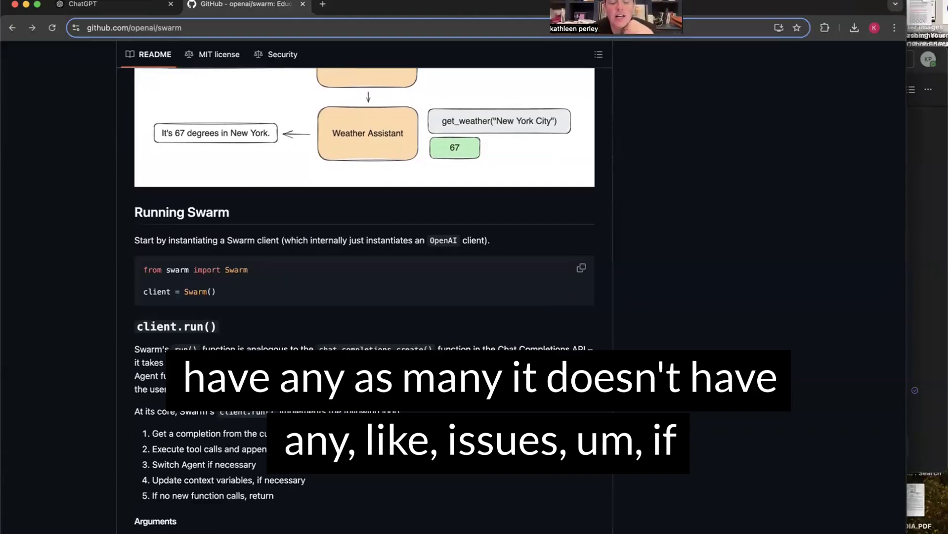
scroll(212, 398, "down", 8)
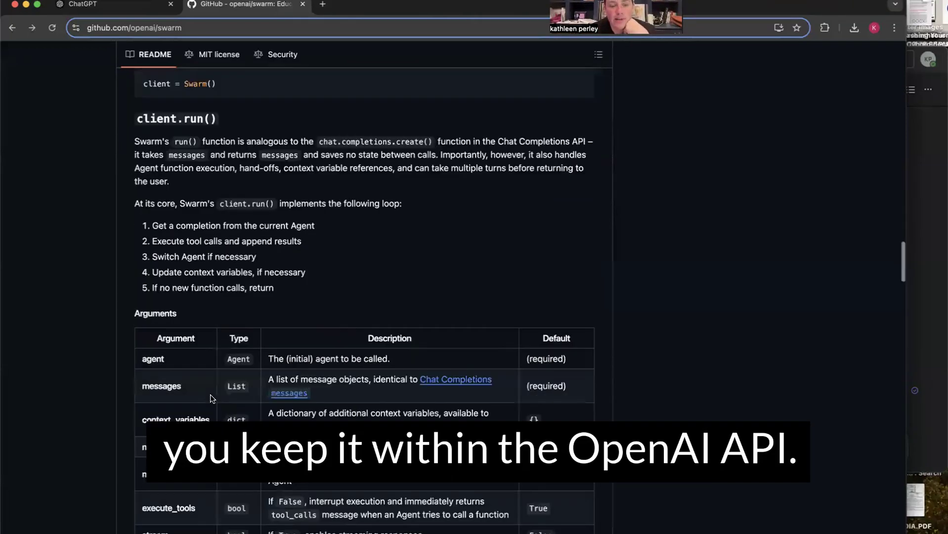
scroll(212, 399, "down", 1)
scroll(252, 341, "down", 1)
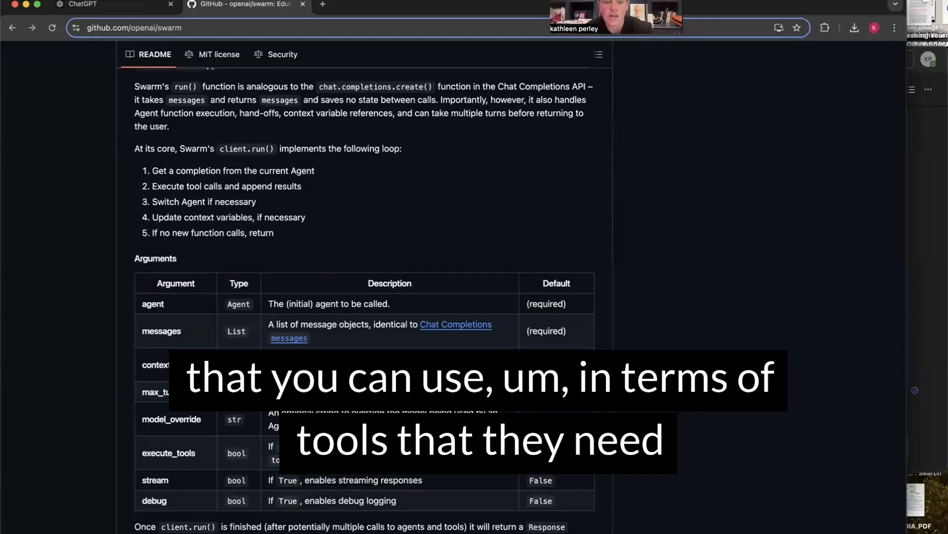
scroll(255, 417, "down", 2)
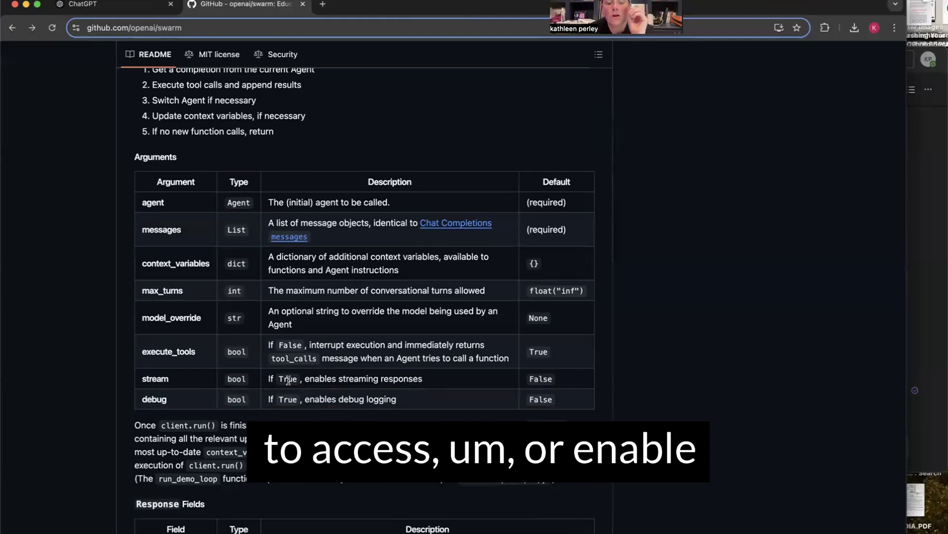
scroll(394, 418, "down", 1)
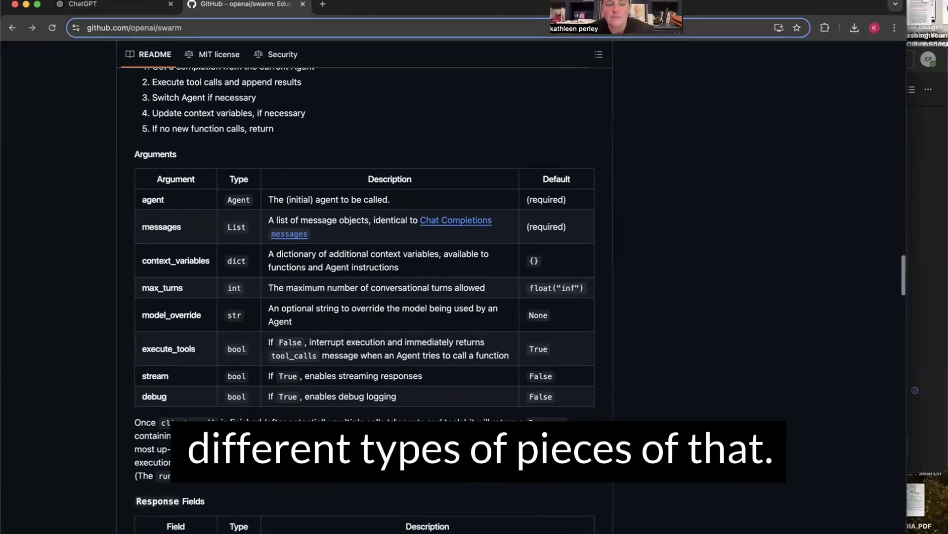
scroll(394, 420, "down", 3)
scroll(395, 419, "down", 1)
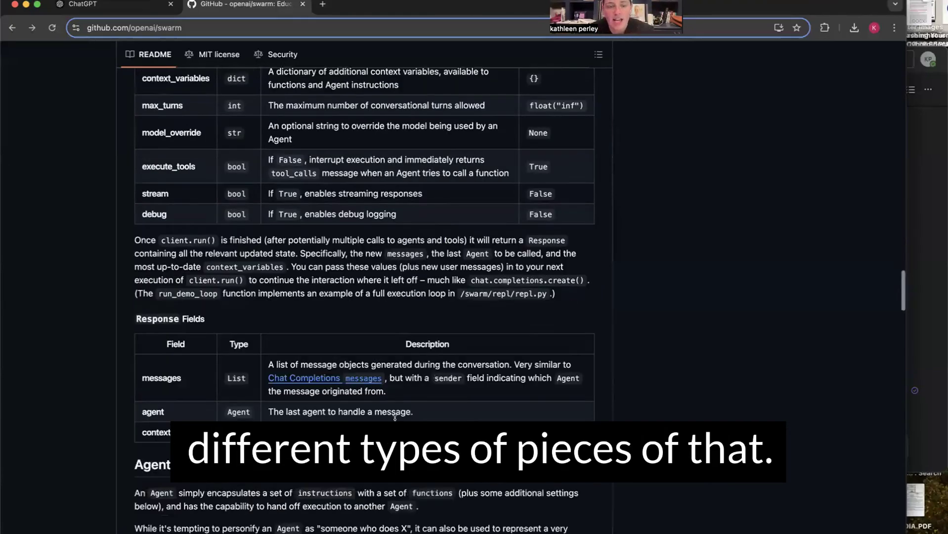
Read the Response Fields, Agents and Agent Fields sections of the Swarm README down to Instructions.
scroll(394, 417, "down", 2)
scroll(199, 424, "down", 3)
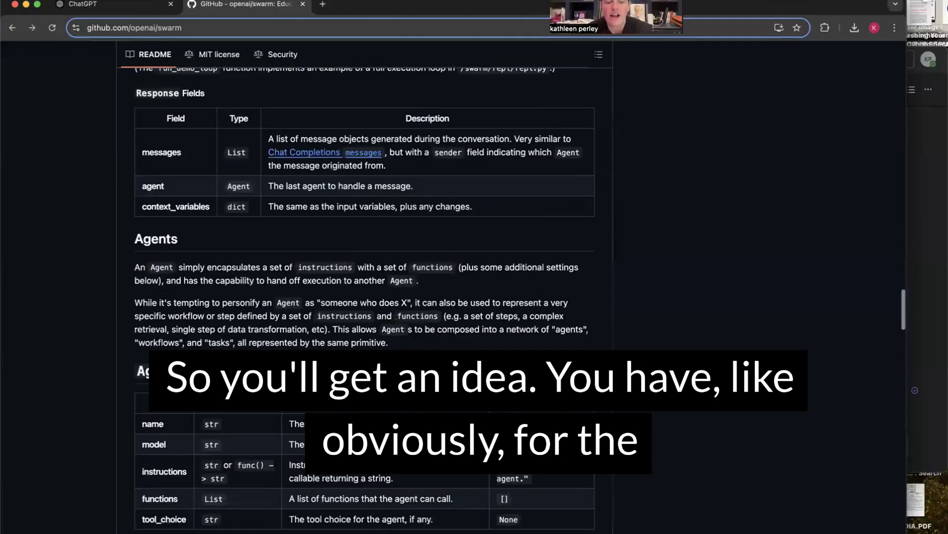
scroll(293, 414, "down", 1)
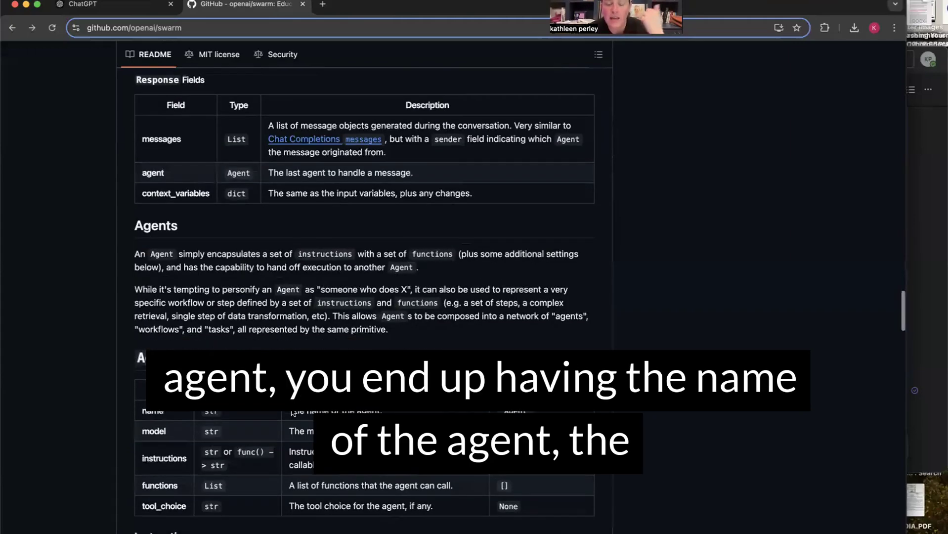
scroll(293, 413, "down", 1)
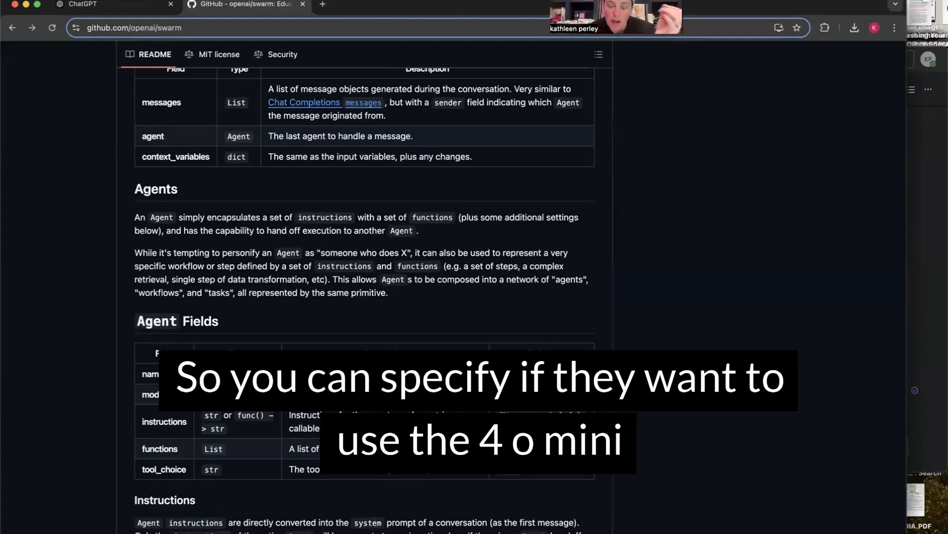
scroll(515, 412, "down", 3)
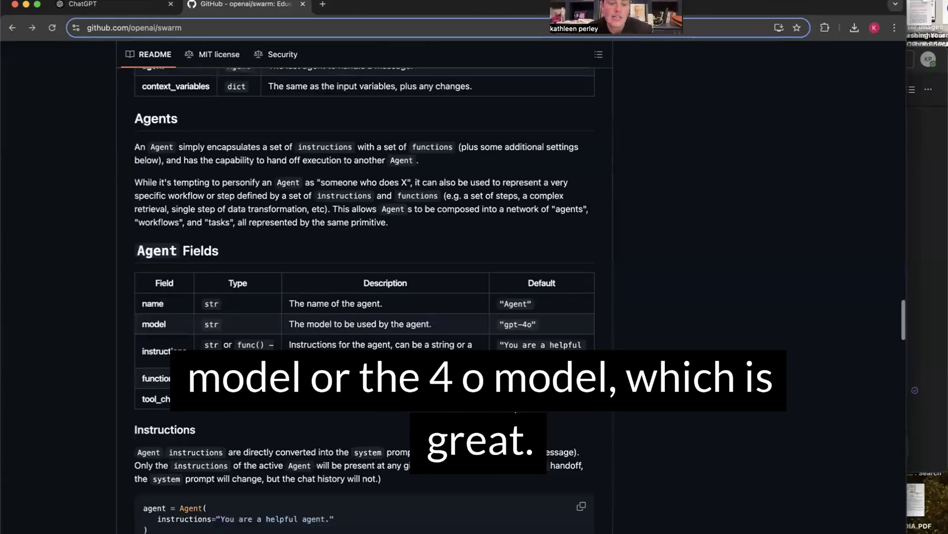
scroll(516, 411, "down", 2)
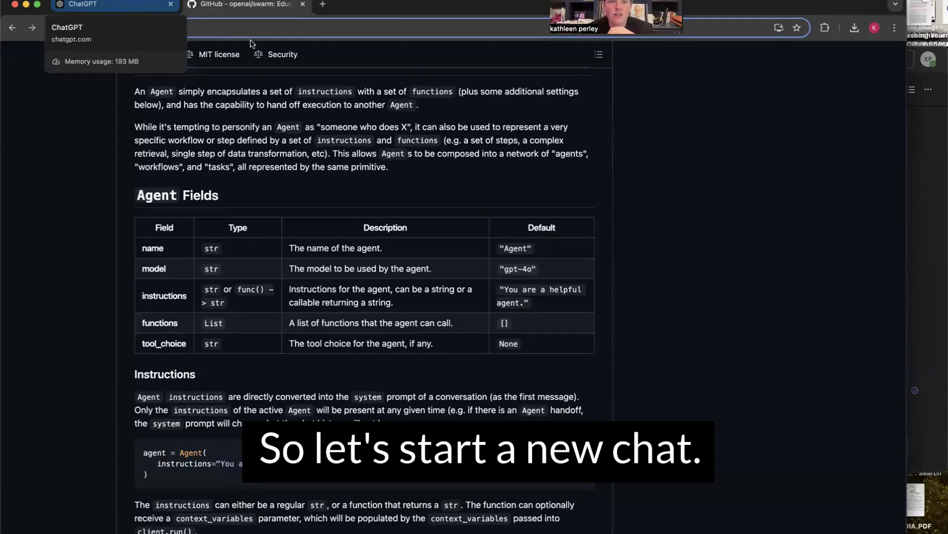
Switch back to ChatGPT and start a new chat with the 4o with canvas model.
left_click(113, 7)
scroll(168, 69, "up", 10)
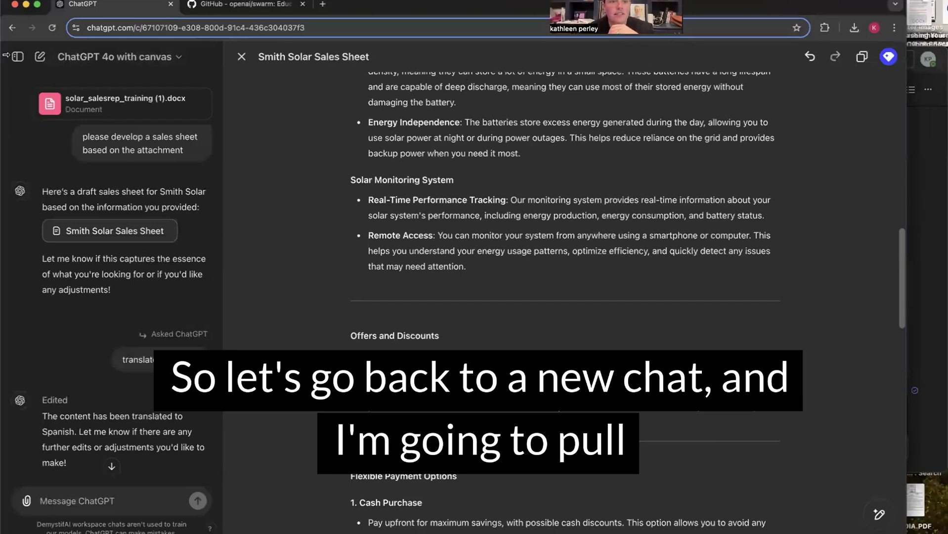
left_click(40, 57)
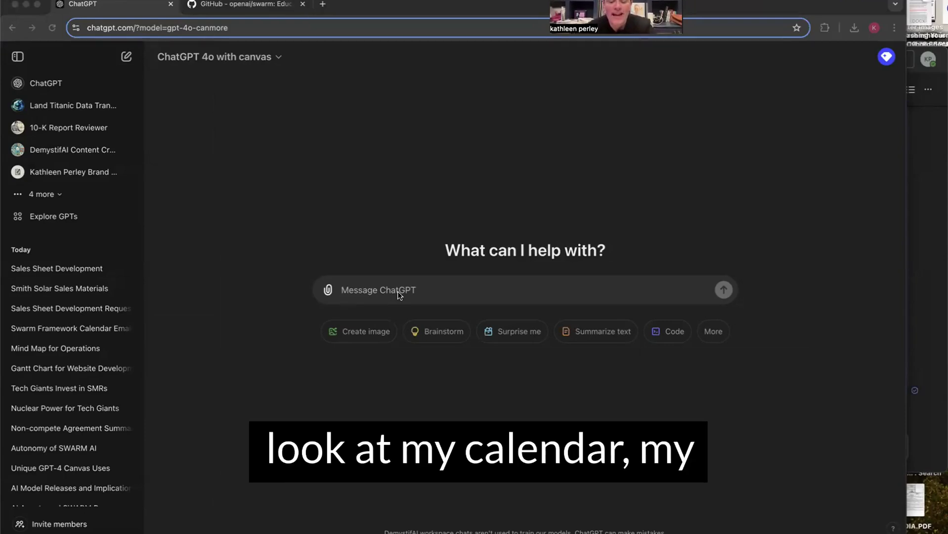
Ask ChatGPT for a Python swarm script with calendar, email and schedule-optimizing agents, including the refund_agent sample code after "here is the frame work:".
type("help me draft a python script that leverages a swarm framework that reviews calendar and email one agent will be in charge of anaylzing my calendar, one will review my email and identify the most pressing emails i need to respond to and one will anaylze both of these adn provide me with a schedule that is optimized to include not only meetings but my to dos. here is the frame work. def execute_refund(item_name):     return \"success\"  refund_agent = Agent(     name=\"Refund Agent\",")
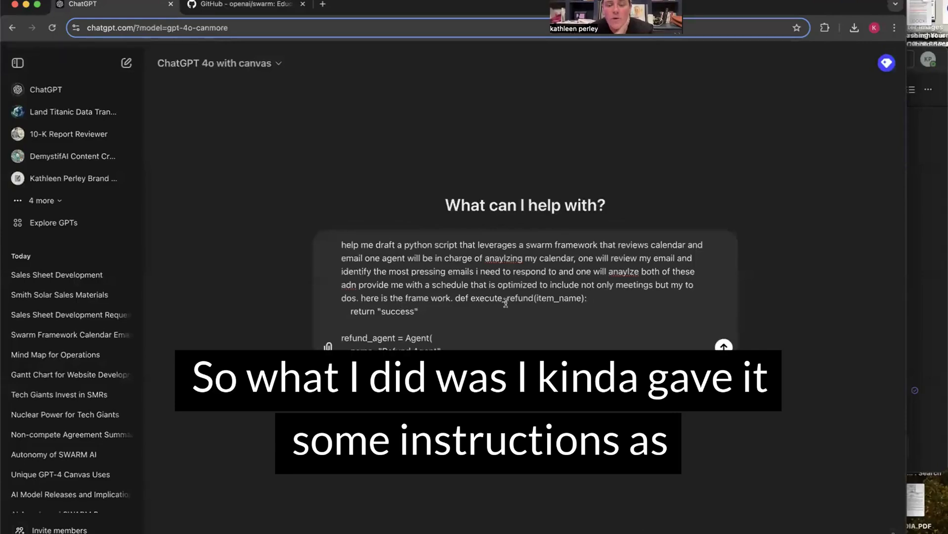
scroll(505, 303, "down", 1)
scroll(585, 299, "up", 1)
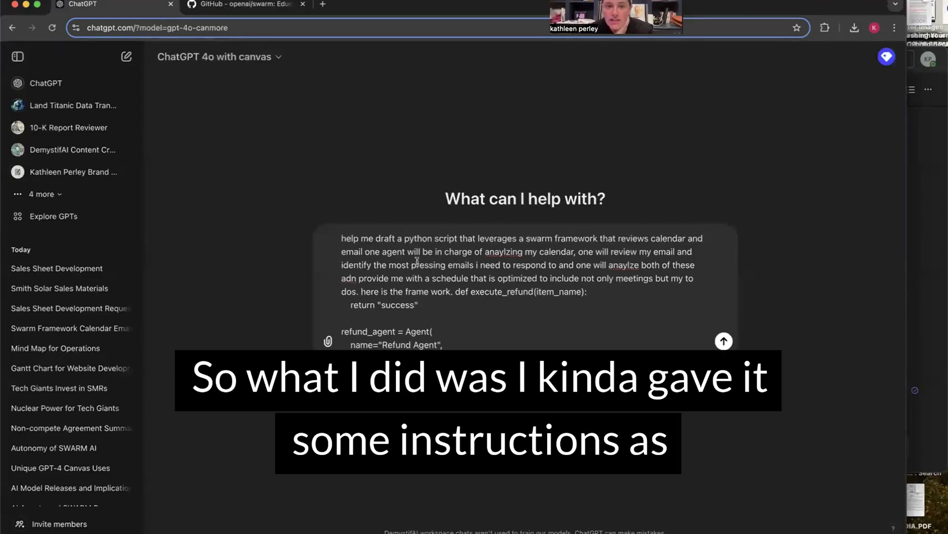
left_click(452, 291)
key("BackSpace")
type(":")
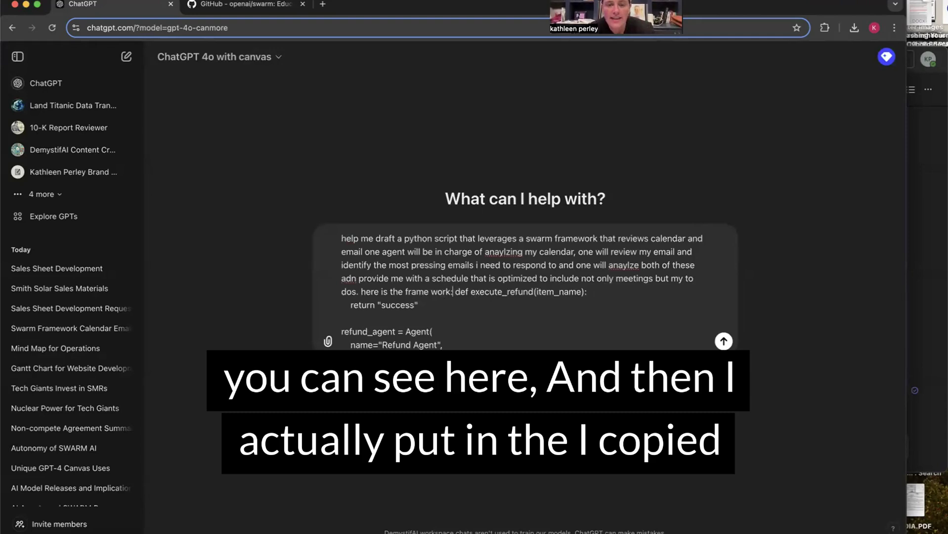
key("Return")
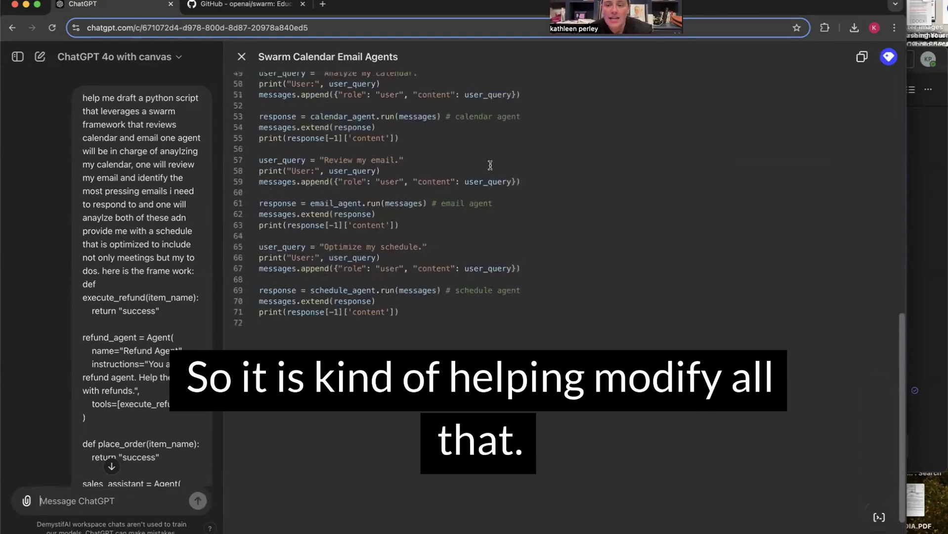
Review the generated Swarm Calendar Email Agents script and have ChatGPT add comments to the code.
scroll(490, 165, "down", 2)
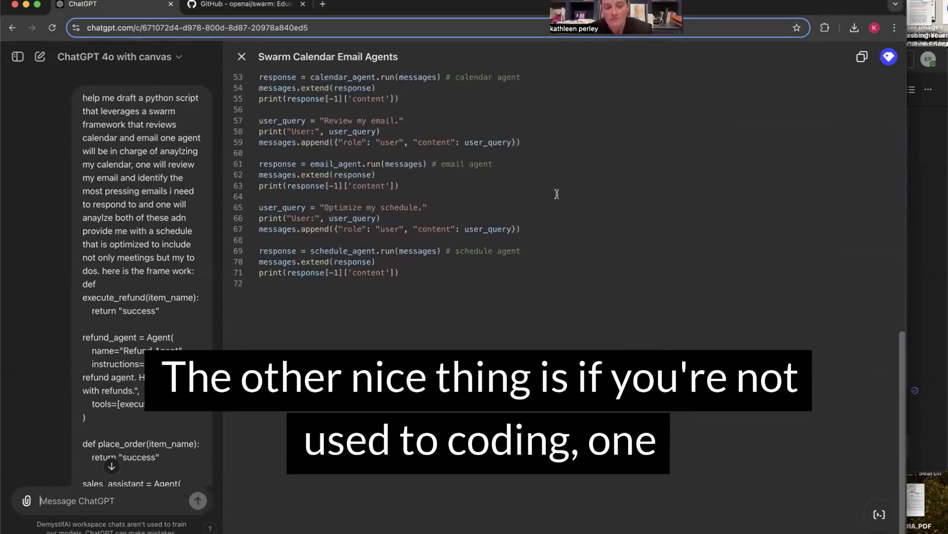
scroll(557, 194, "up", 6)
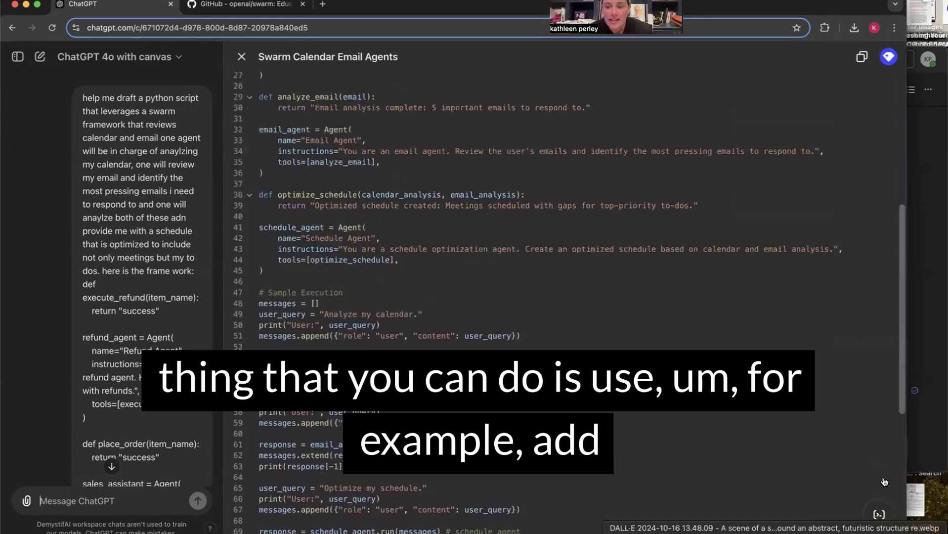
mouse_move(884, 482)
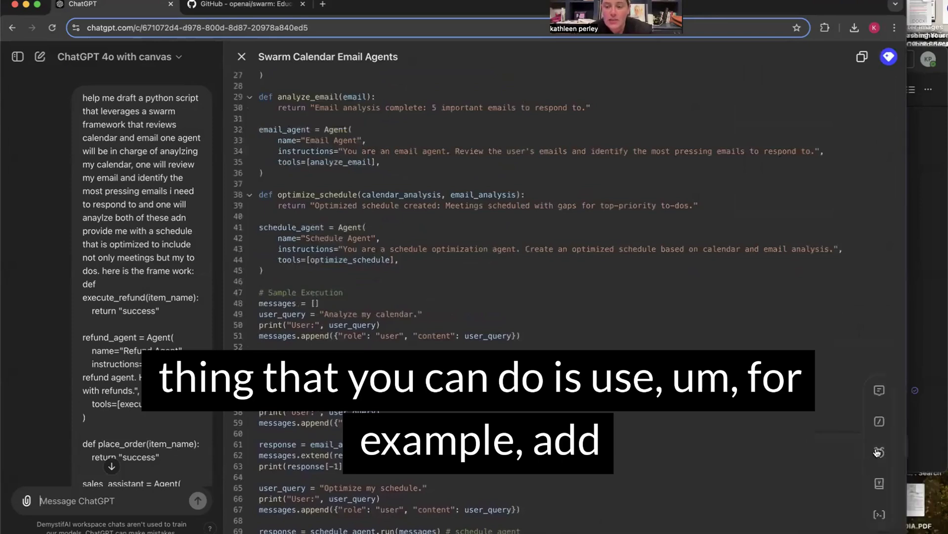
left_click(878, 391)
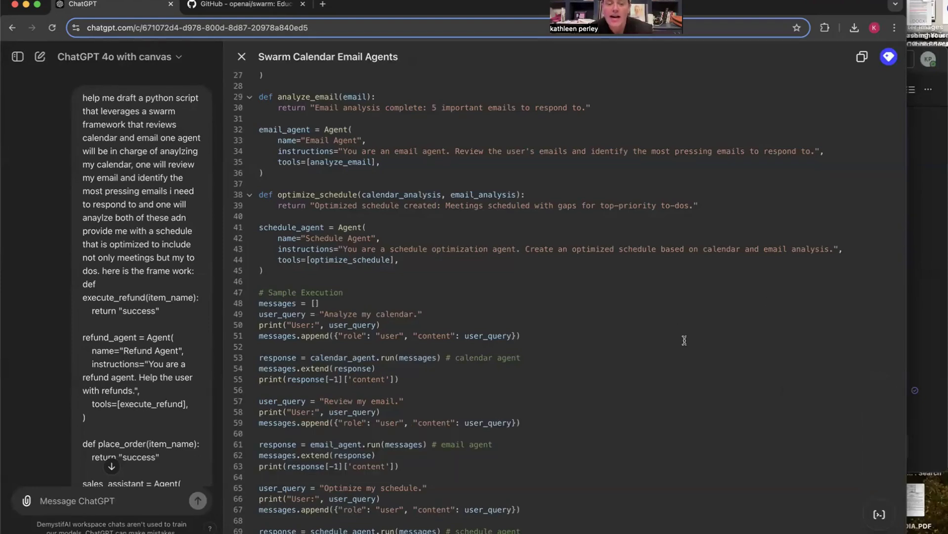
mouse_move(879, 514)
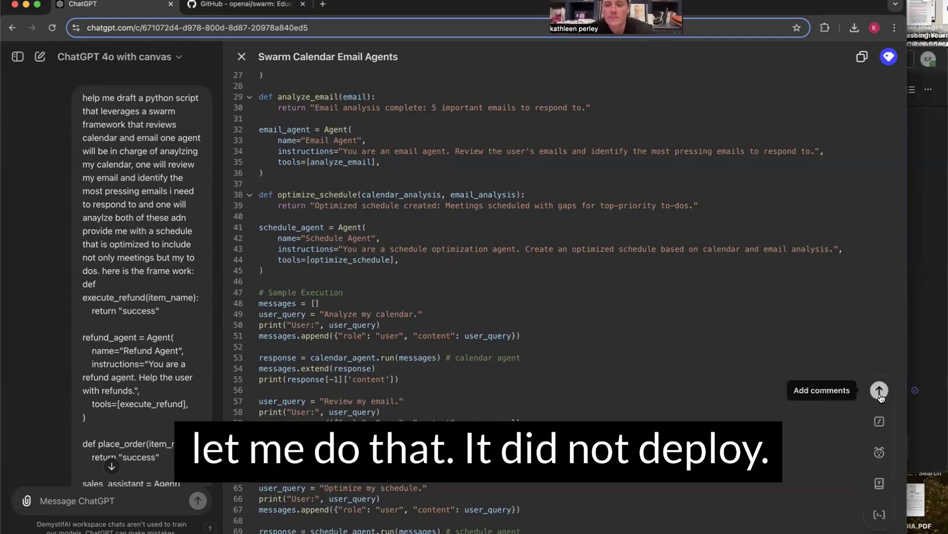
left_click(879, 394)
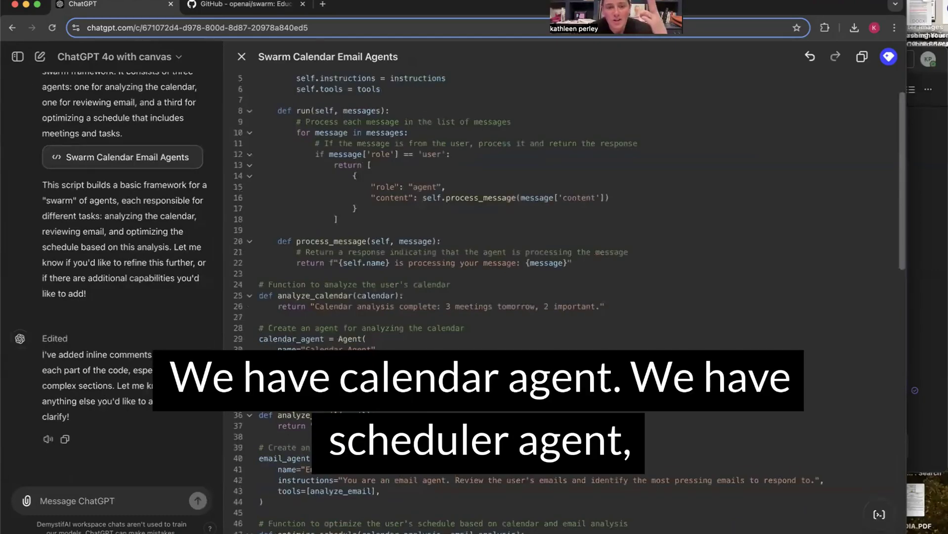
Examine the commented script, covering the calendar, email and schedule agents and the Sample Execution section.
scroll(568, 302, "down", 1)
scroll(563, 297, "down", 5)
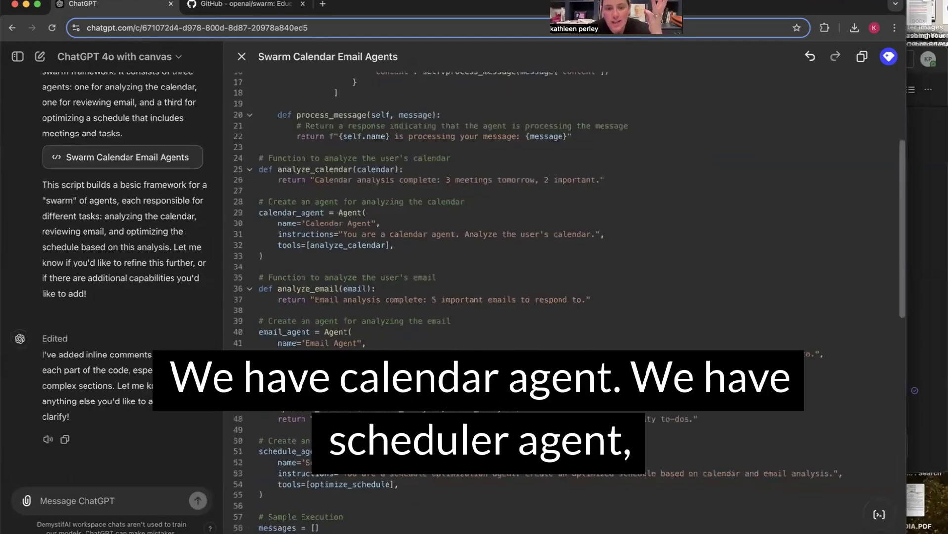
scroll(388, 528, "down", 3)
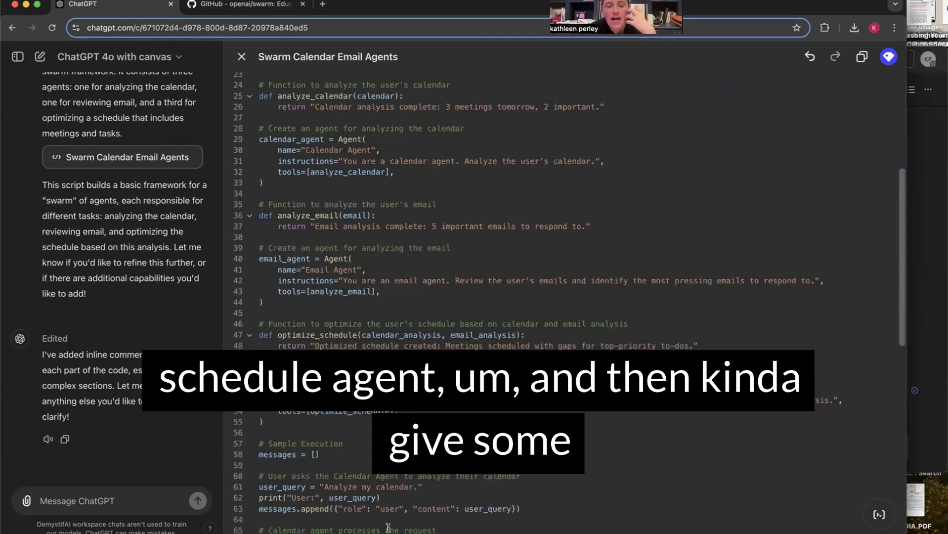
scroll(388, 528, "down", 3)
scroll(388, 528, "down", 2)
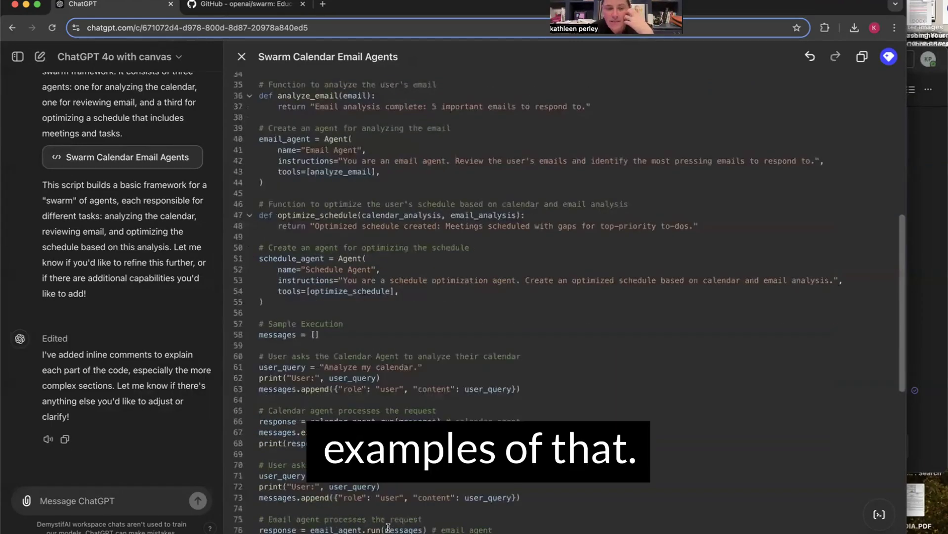
scroll(388, 528, "down", 9)
scroll(388, 528, "down", 5)
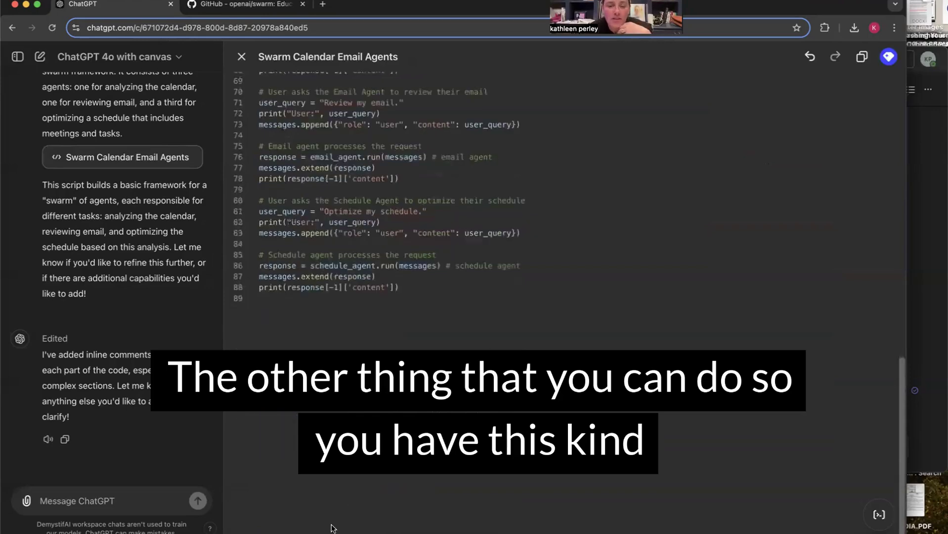
scroll(411, 329, "up", 7)
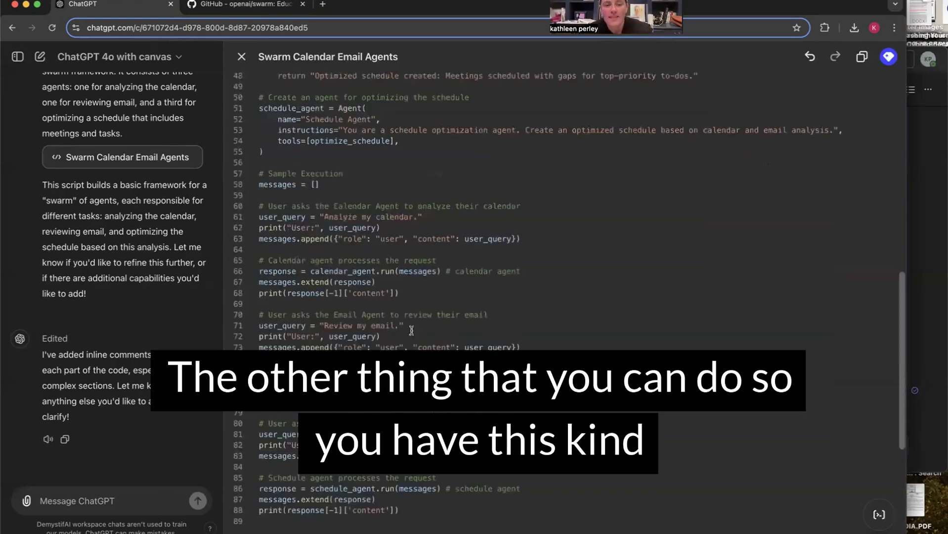
scroll(411, 330, "up", 7)
scroll(411, 330, "down", 8)
Send ChatGPT the request "i do want to integrate from an API perspective into my gmail and gcal".
left_click(115, 499)
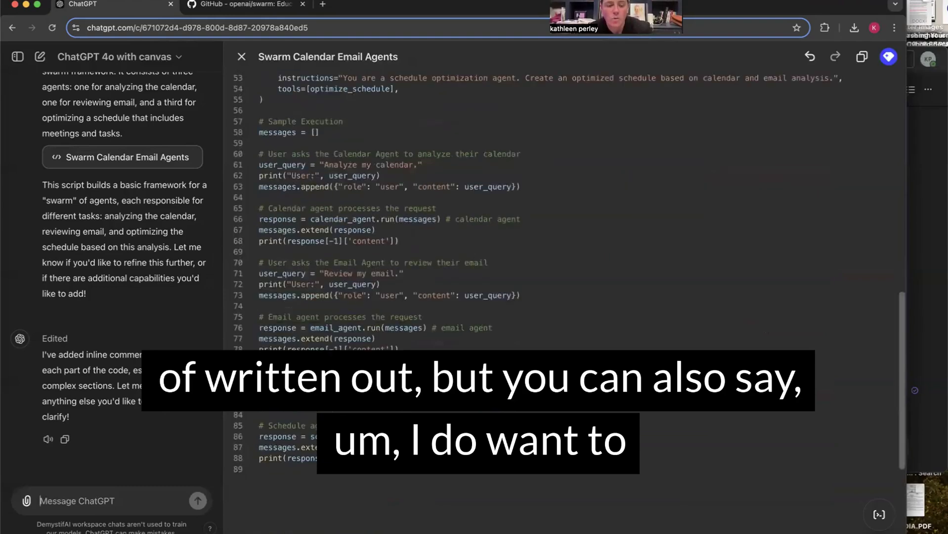
type("i do want to integrate from an AP")
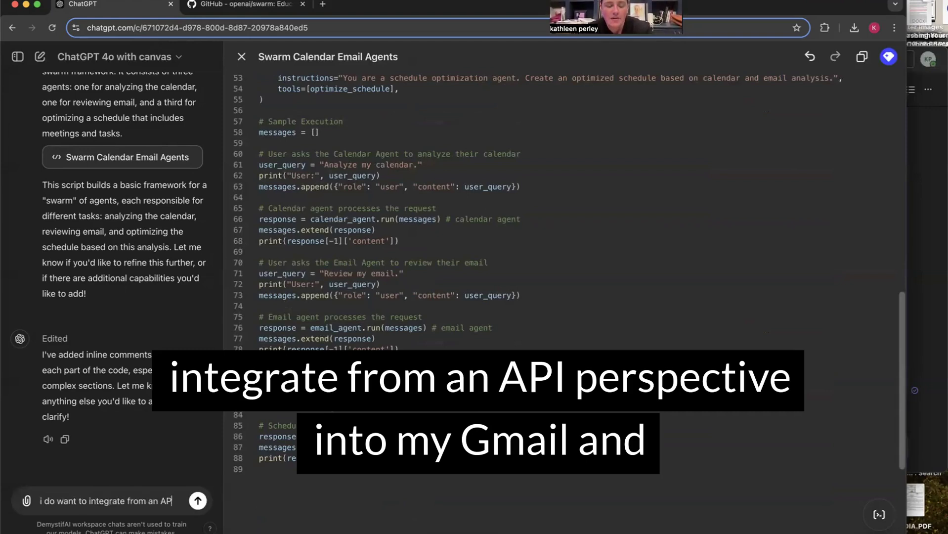
type("I perspective into my gmail and ca")
key("BackSpace")
key("BackSpace")
type("g")
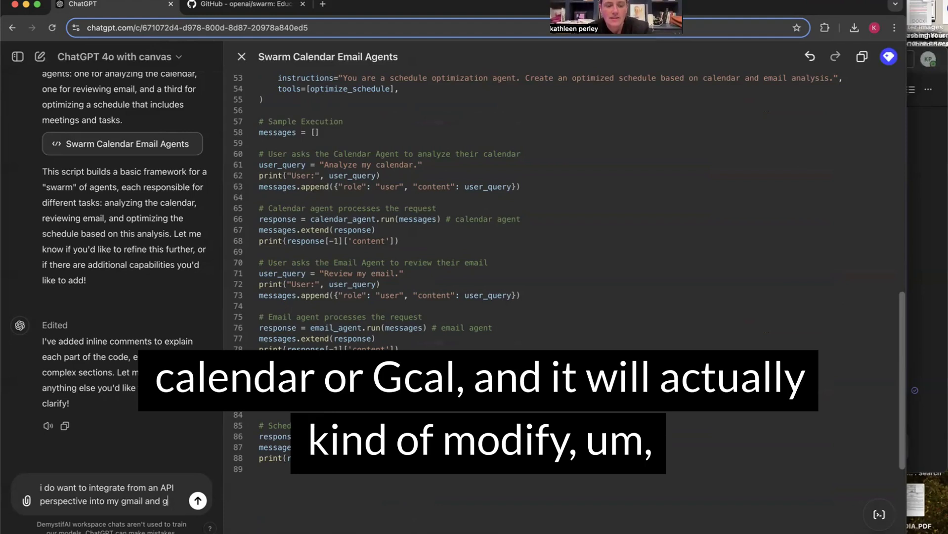
type("cal")
key("Return")
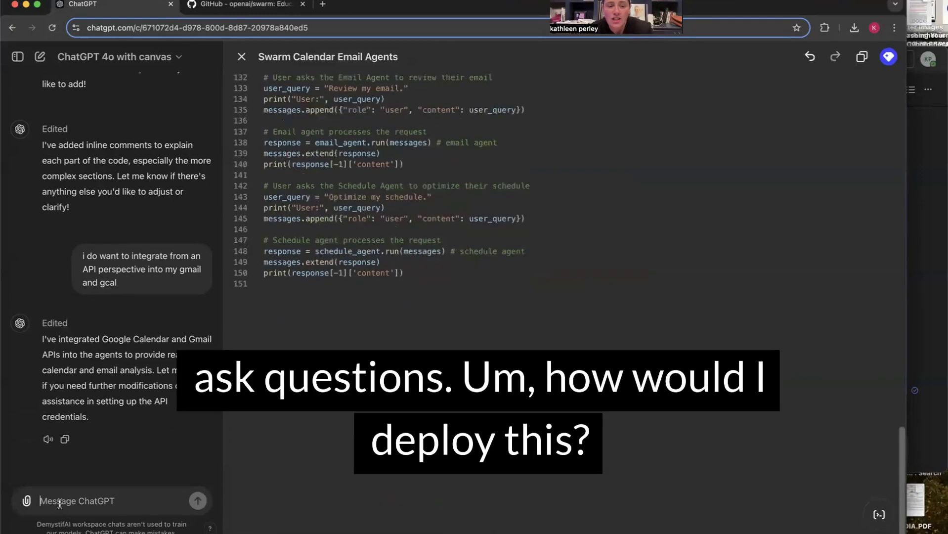
Ask ChatGPT "how would I deploy this" about the Gmail and Google Calendar script.
type("how wo")
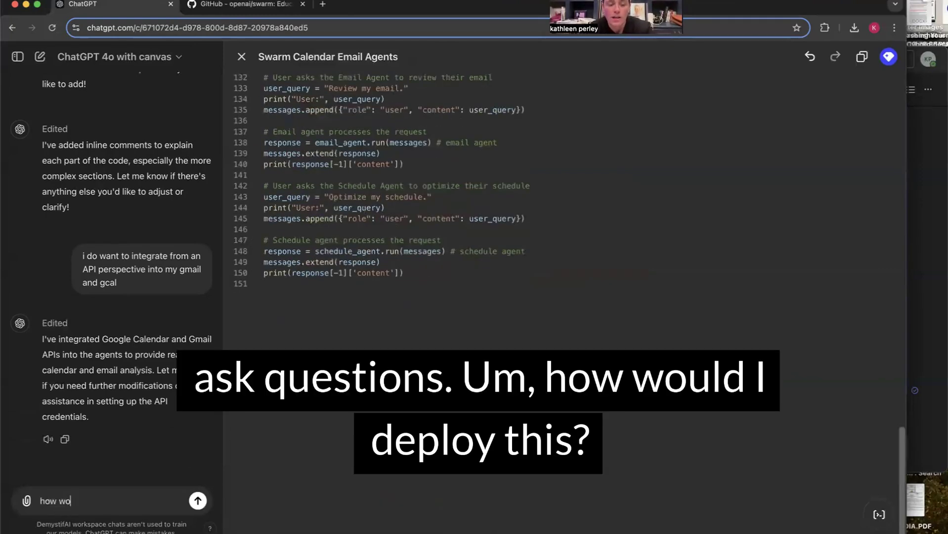
type("uld I deploy t")
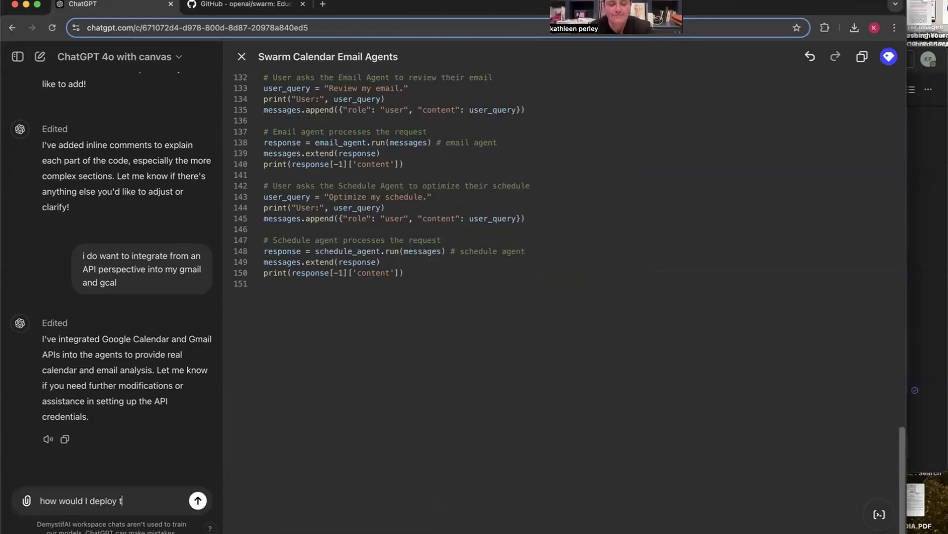
type("his")
key("Return")
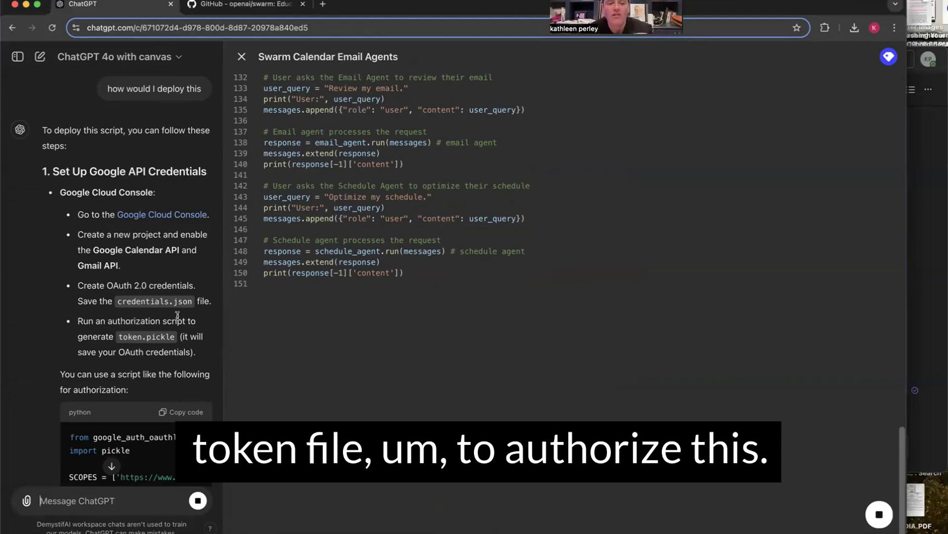
Read through ChatGPT's deployment instructions, from Google API credentials and local running to containerizing, cloud platforms, scheduling and additional considerations.
scroll(177, 364, "down", 5)
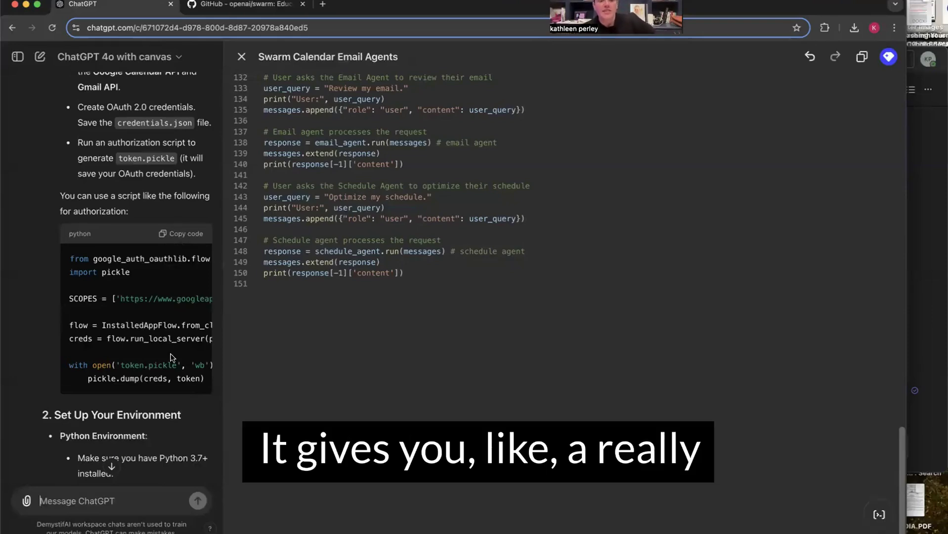
scroll(171, 354, "down", 8)
scroll(171, 356, "down", 3)
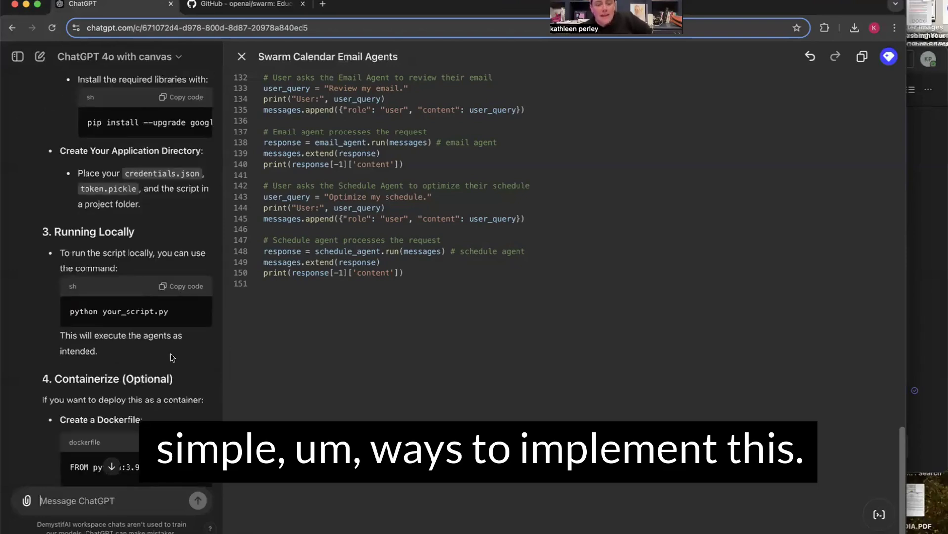
scroll(171, 357, "down", 9)
scroll(171, 357, "down", 2)
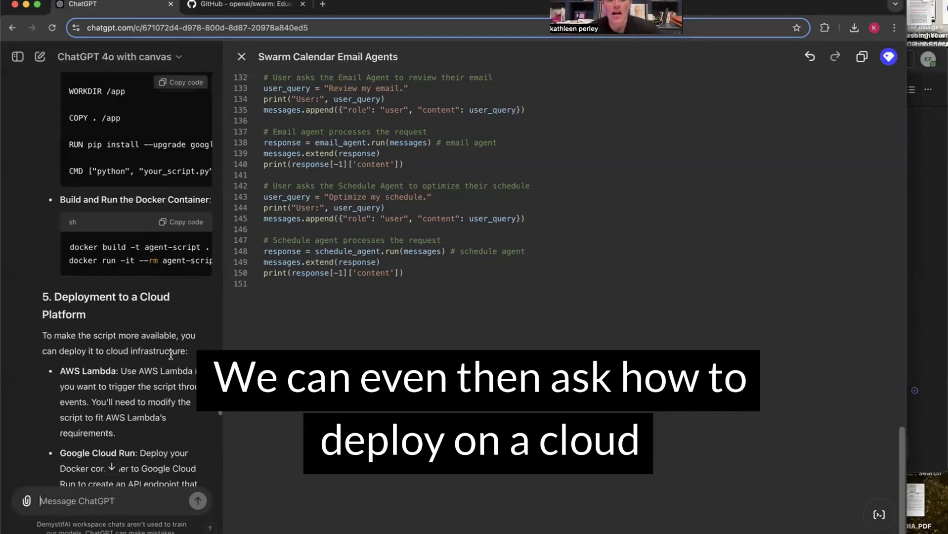
scroll(171, 355, "down", 1)
scroll(171, 356, "down", 1)
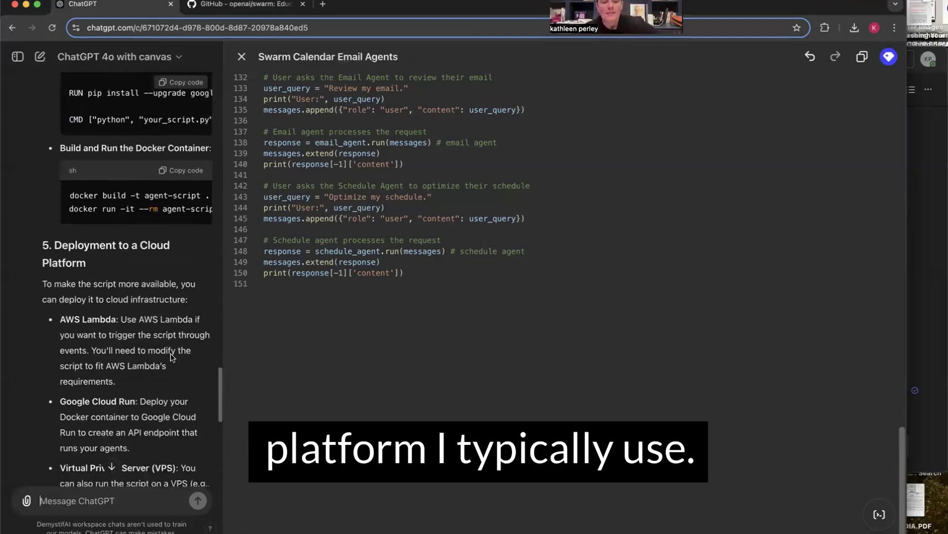
scroll(171, 357, "down", 1)
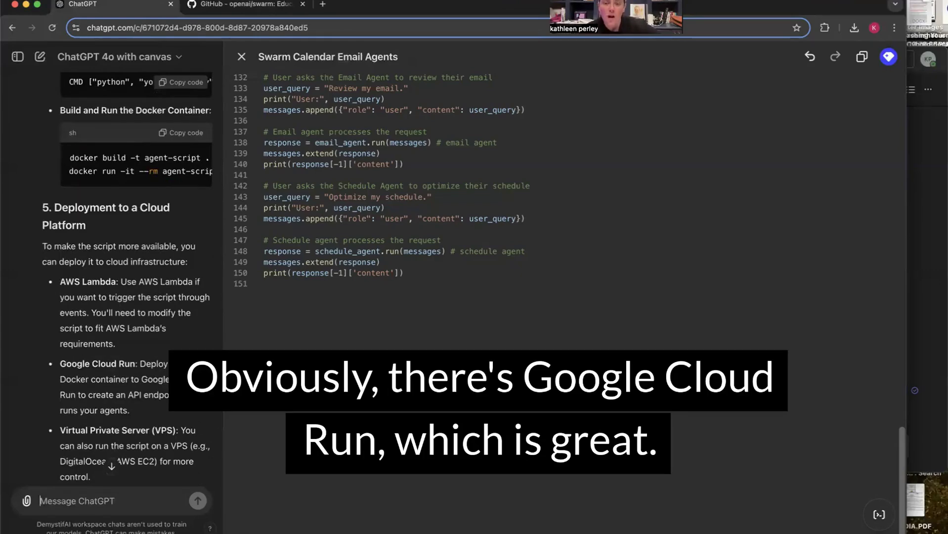
scroll(171, 357, "down", 1)
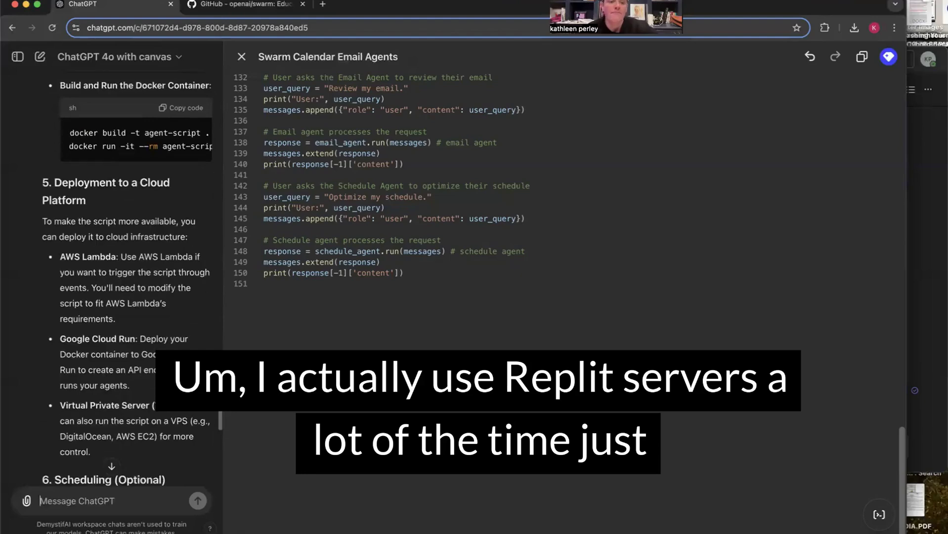
scroll(171, 357, "down", 1)
scroll(133, 278, "down", 1)
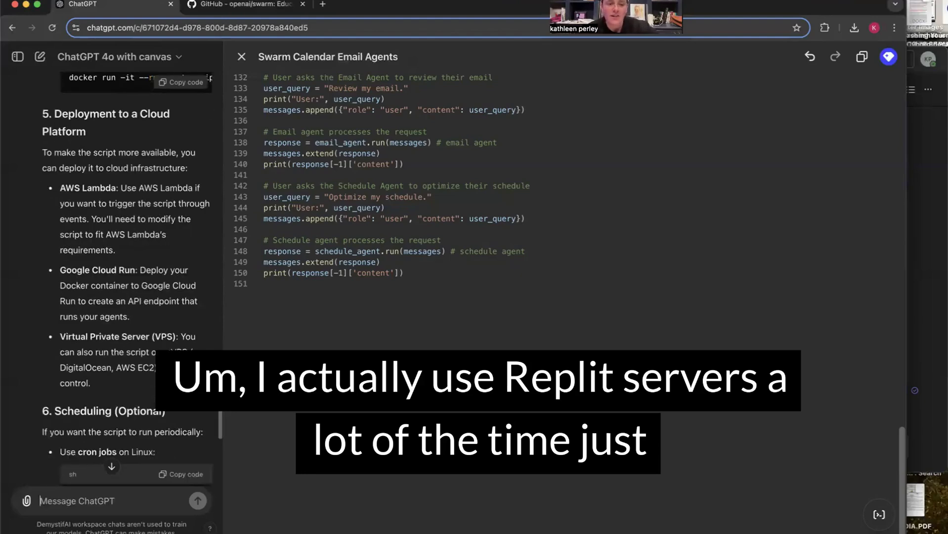
scroll(171, 354, "down", 3)
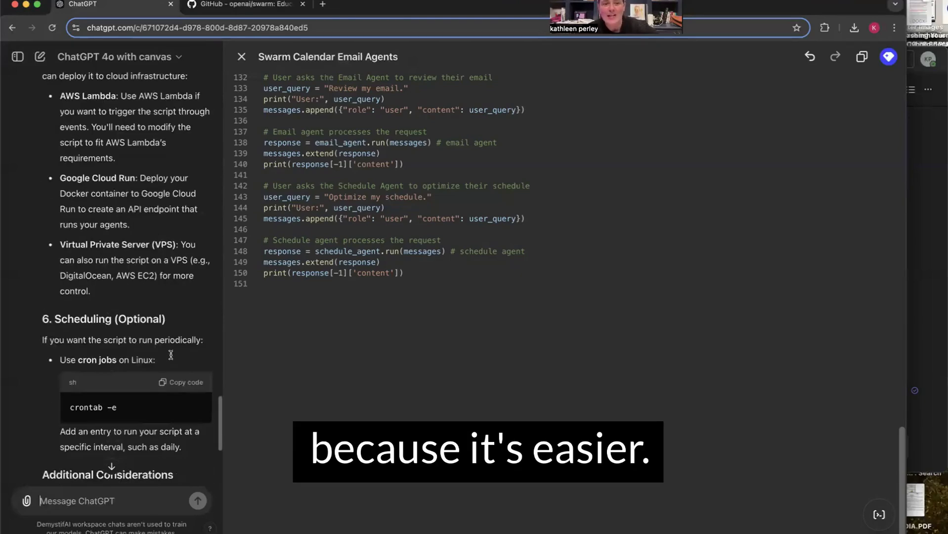
scroll(171, 355, "down", 1)
scroll(132, 332, "down", 1)
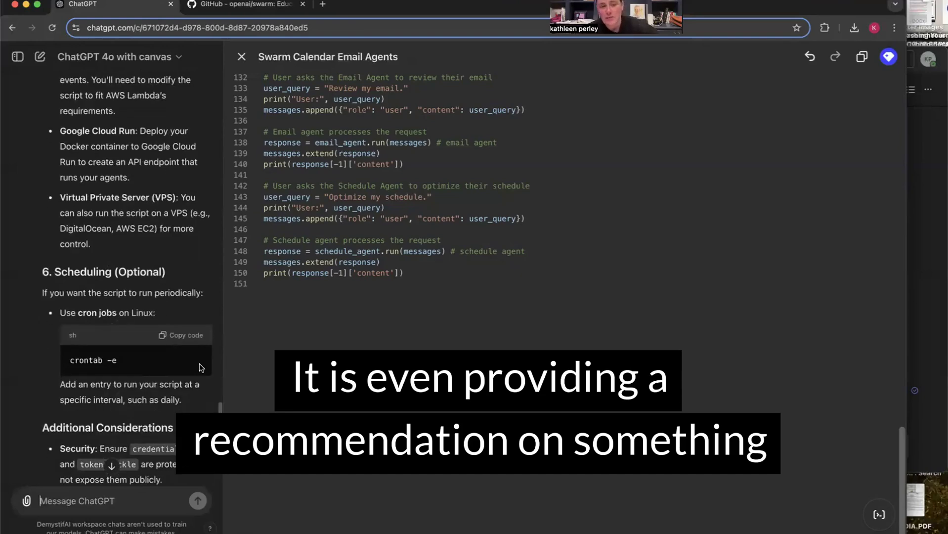
scroll(128, 398, "down", 2)
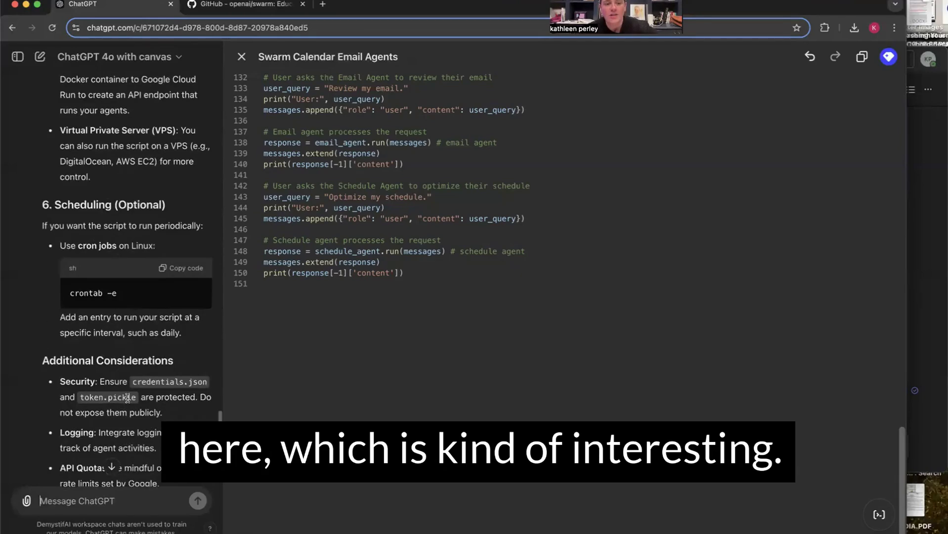
scroll(127, 397, "down", 3)
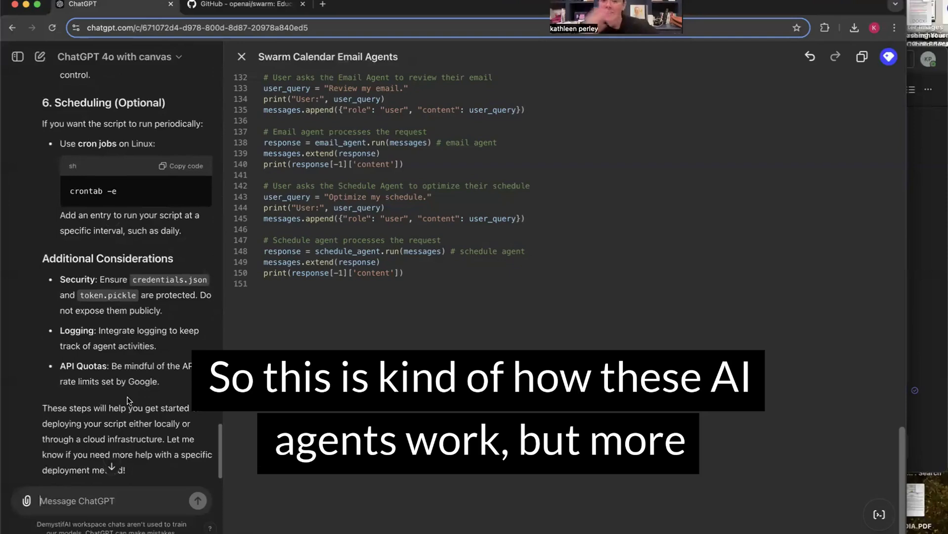